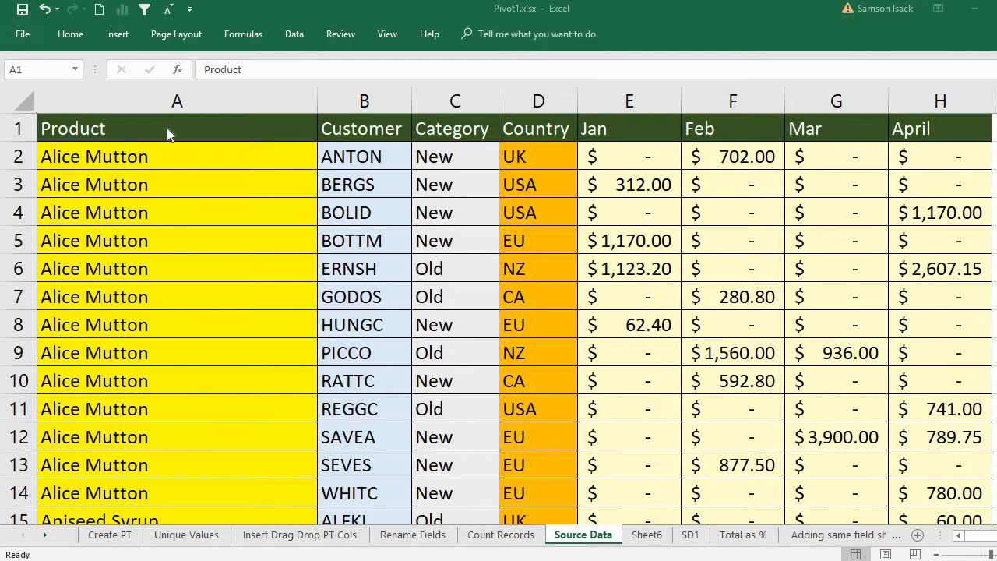
Examine the source data down to its last row and review the Product, Customer, Category and Country columns.
left_click(169, 129)
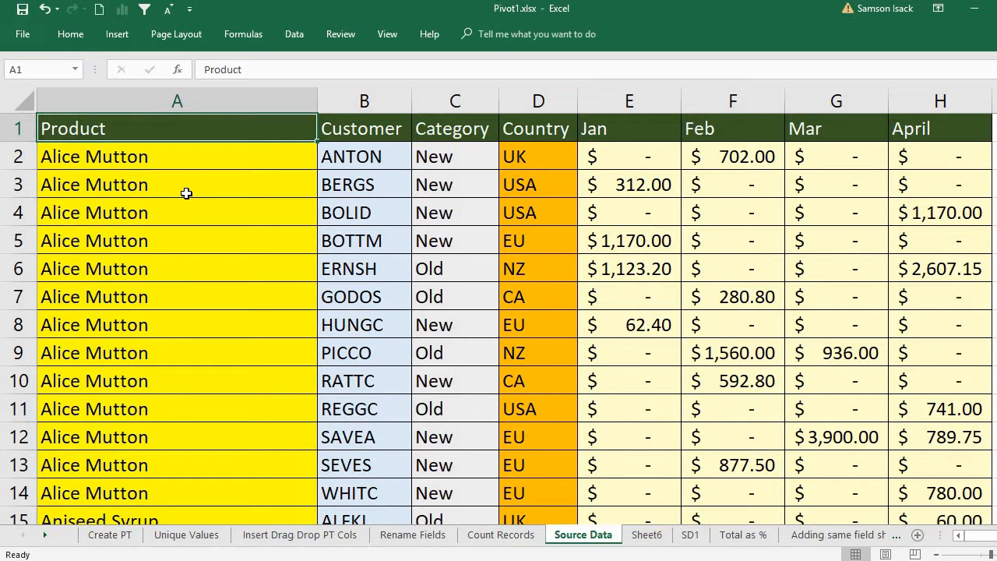
key("ctrl+Down")
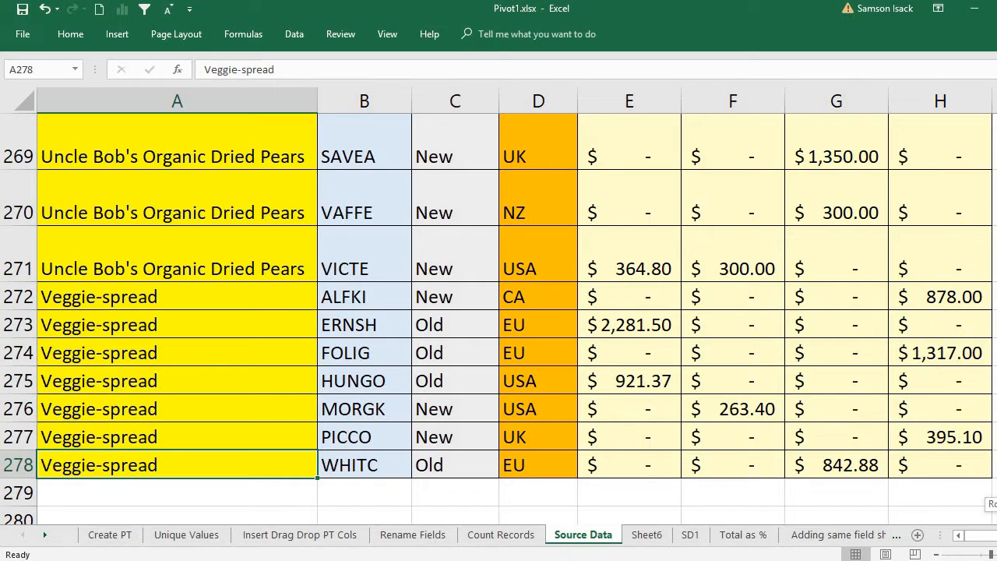
left_click_drag(996, 504, 996, 109)
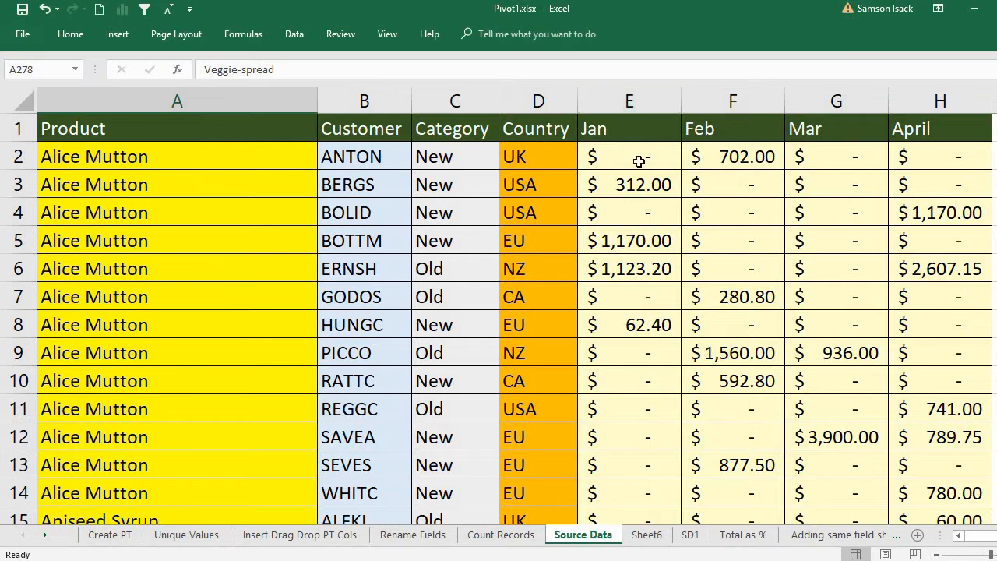
left_click(210, 149)
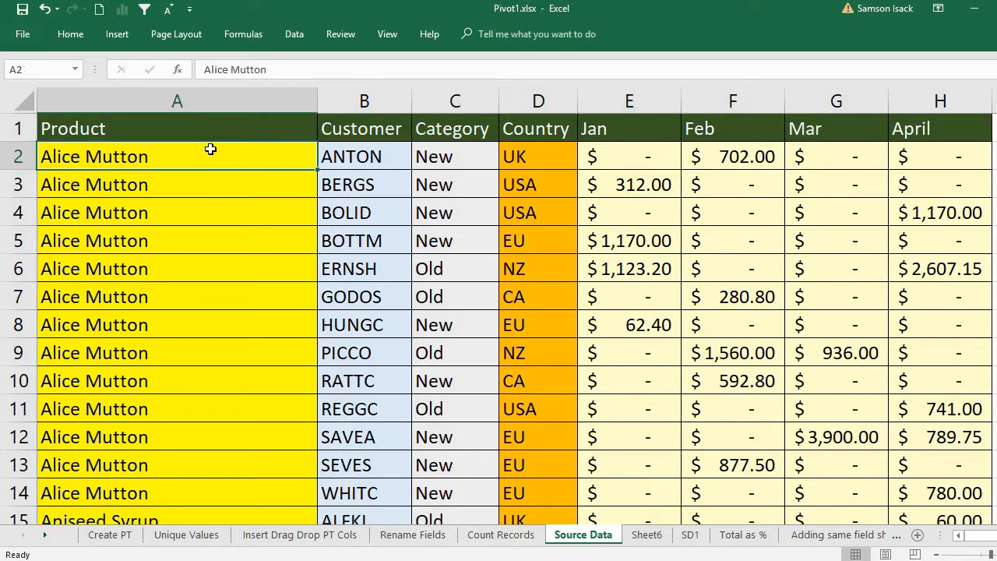
left_click(336, 161)
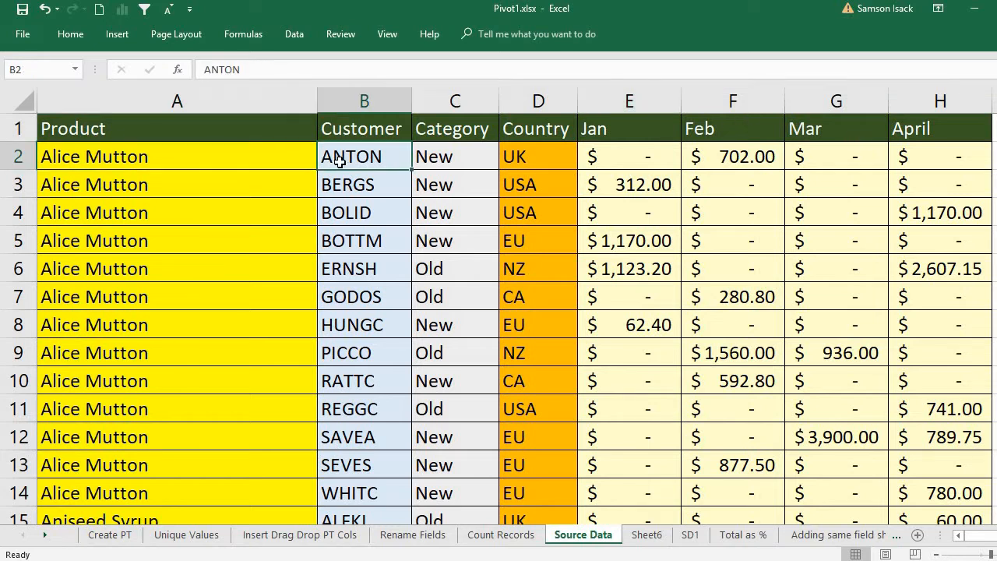
left_click(480, 157)
left_click(530, 159)
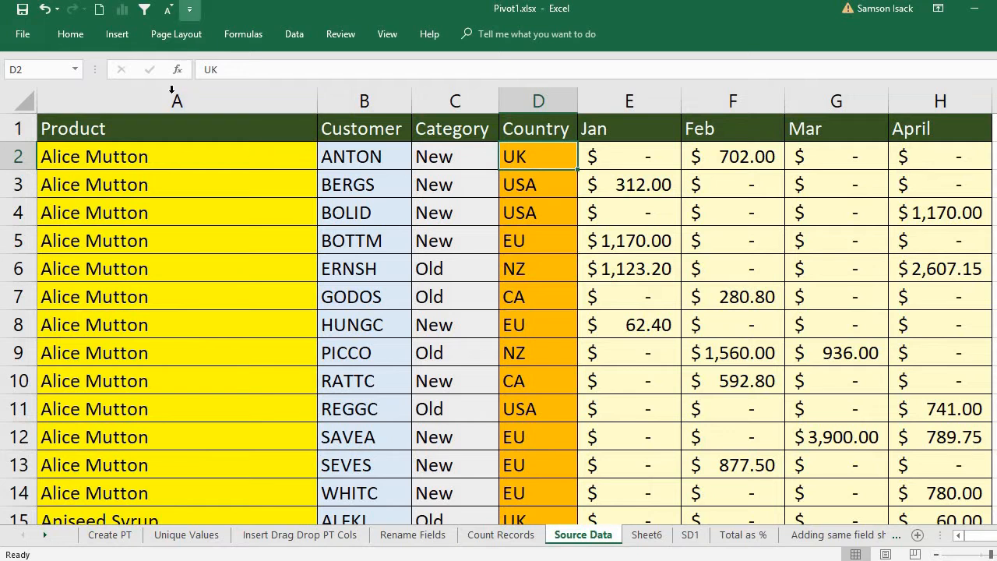
Start a PivotTable from columns A to H of the Source Data sheet, with an existing worksheet as its destination.
left_click(155, 106)
left_click_drag(155, 107, 916, 53)
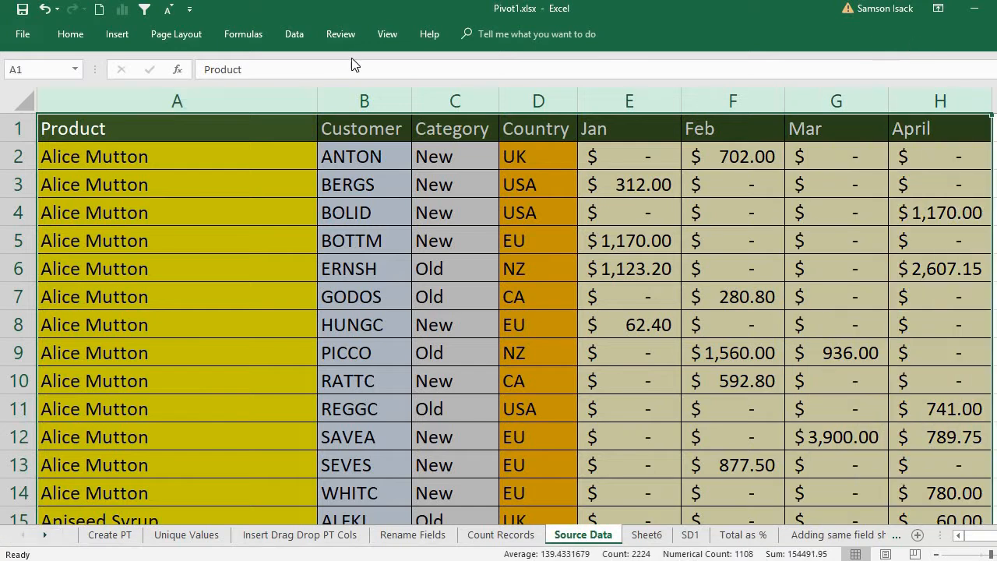
left_click(117, 32)
left_click(20, 71)
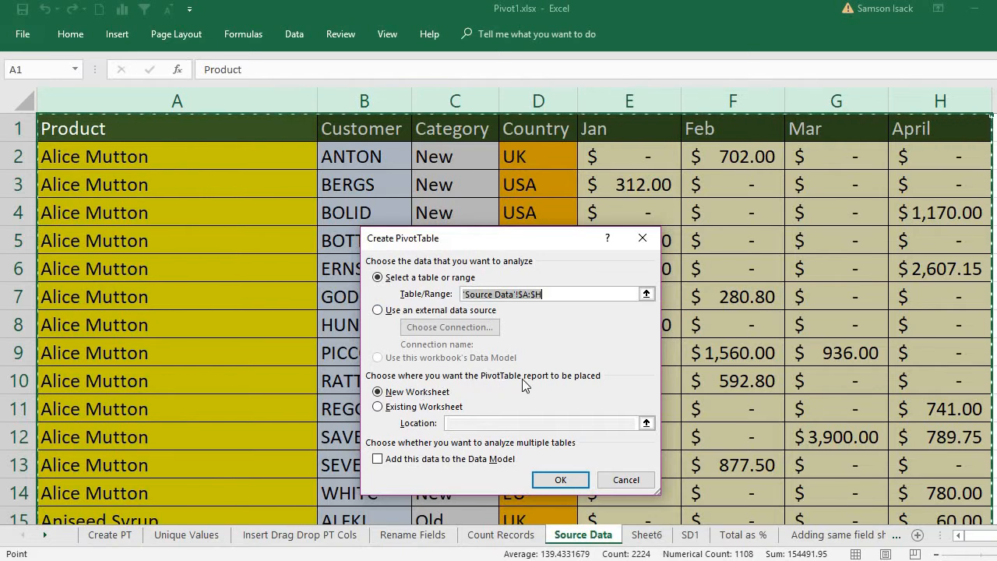
left_click(454, 411)
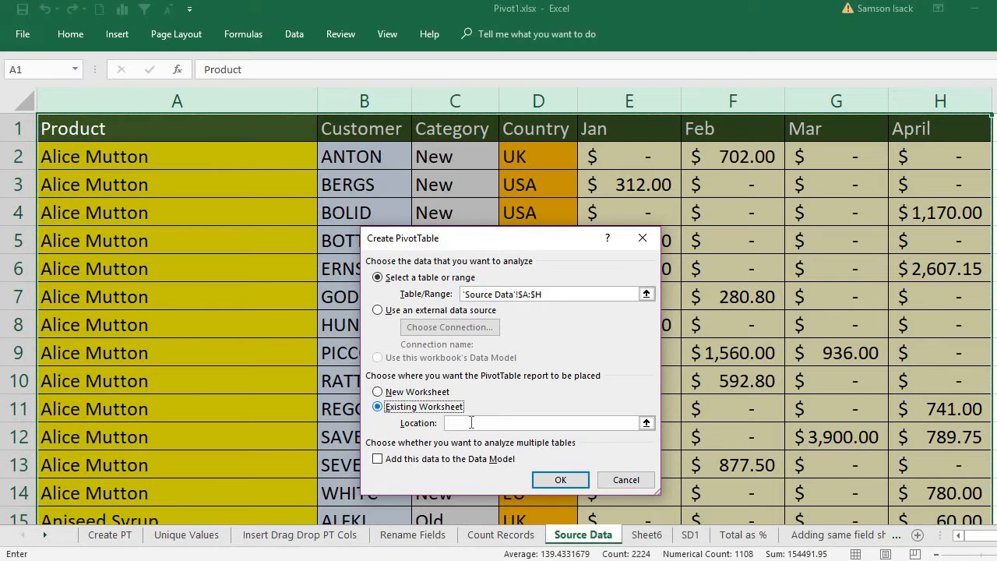
left_click(514, 421)
left_click(741, 535)
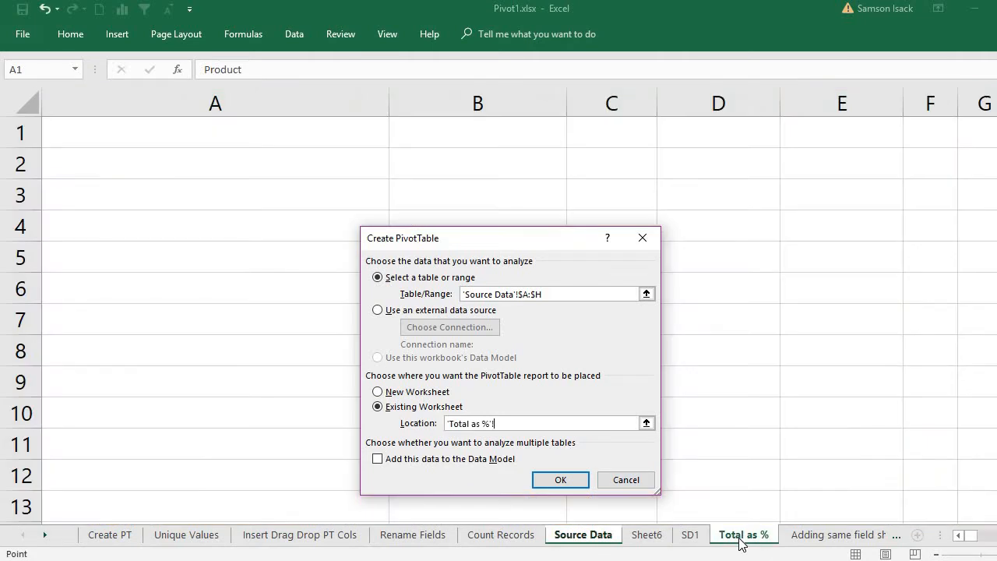
left_click(554, 481)
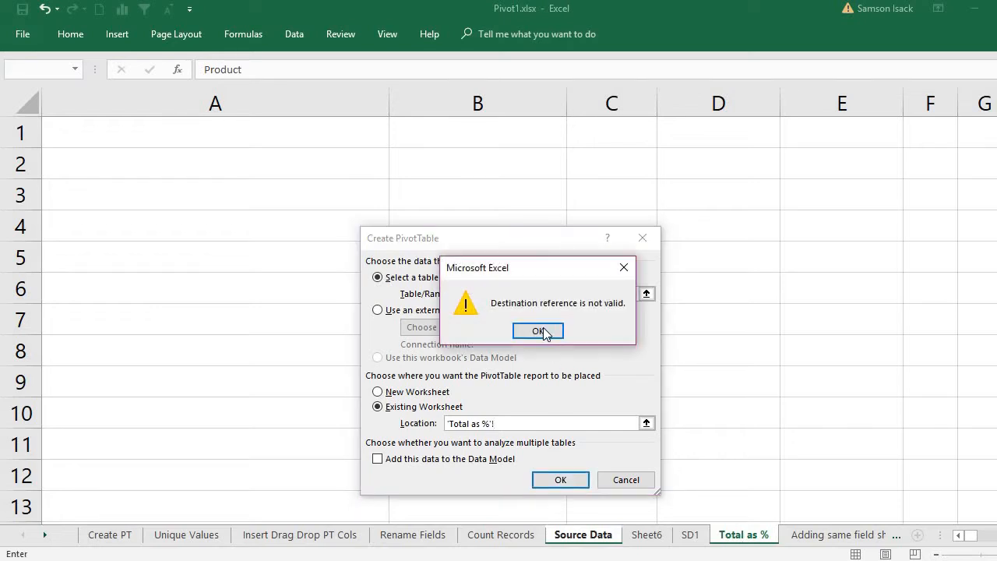
left_click(538, 331)
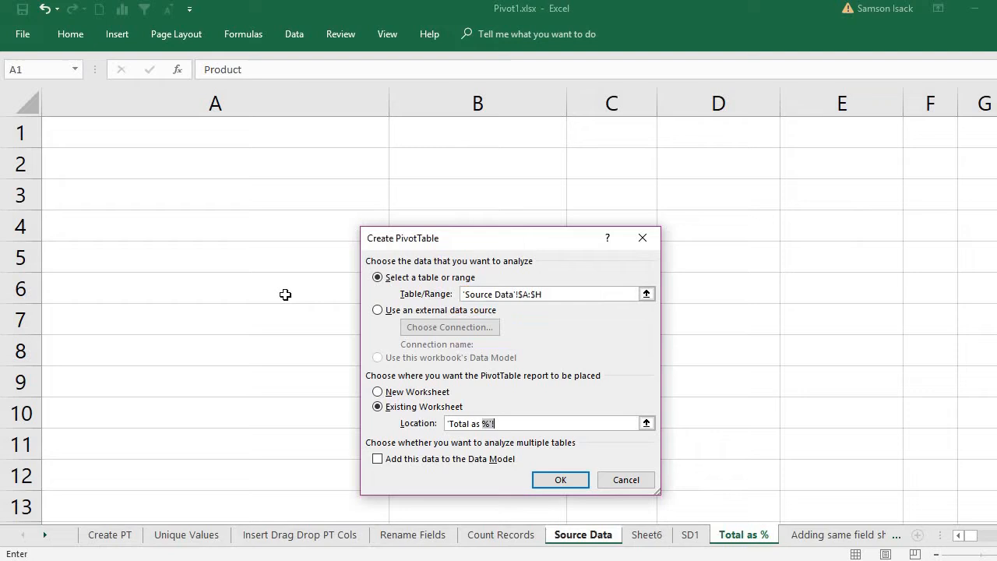
left_click(135, 133)
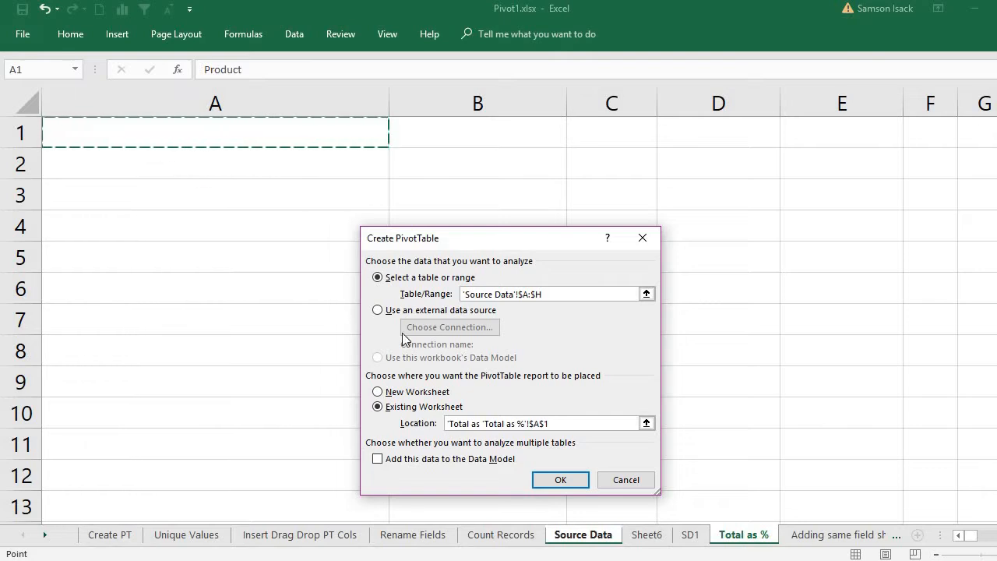
left_click(559, 478)
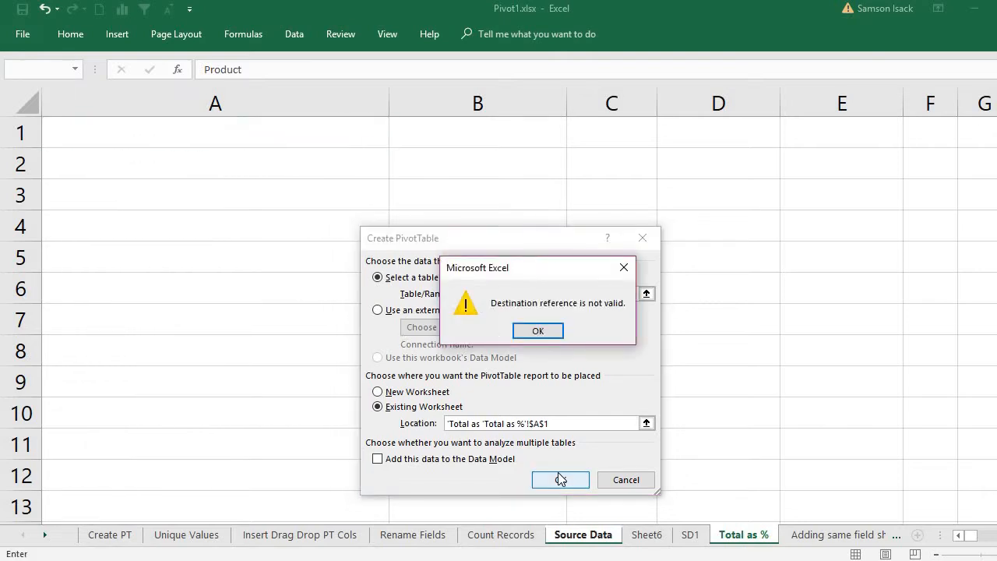
left_click(549, 325)
left_click(567, 423)
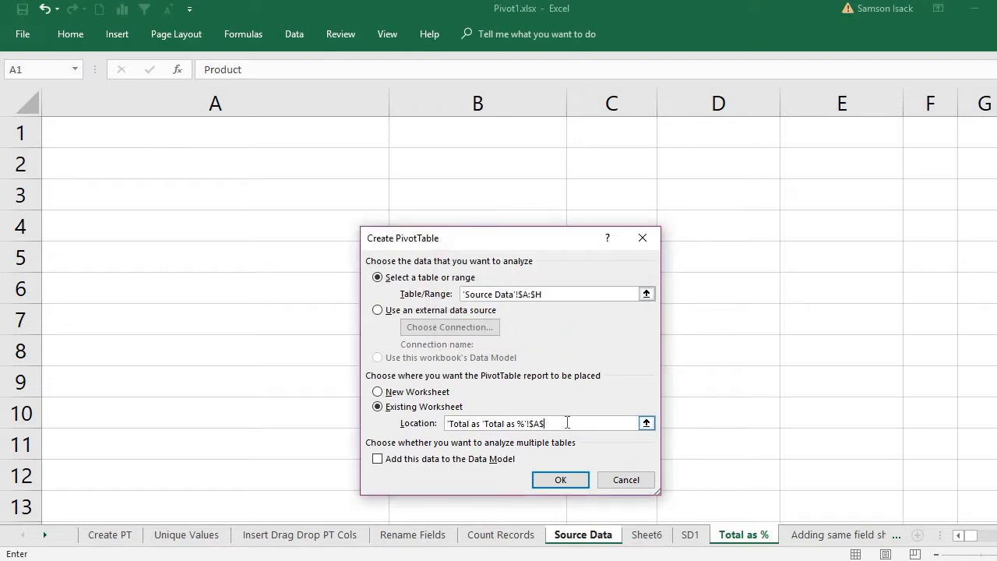
key("BackSpace")
key("BackSpace")
key("BackSpace")
key("BackSpace")
key("BackSpace")
key("BackSpace")
key("BackSpace")
key("BackSpace")
key("BackSpace")
key("BackSpace")
key("BackSpace")
key("BackSpace")
key("BackSpace")
key("BackSpace")
key("BackSpace")
key("BackSpace")
key("BackSpace")
key("BackSpace")
key("BackSpace")
key("BackSpace")
left_click(592, 536)
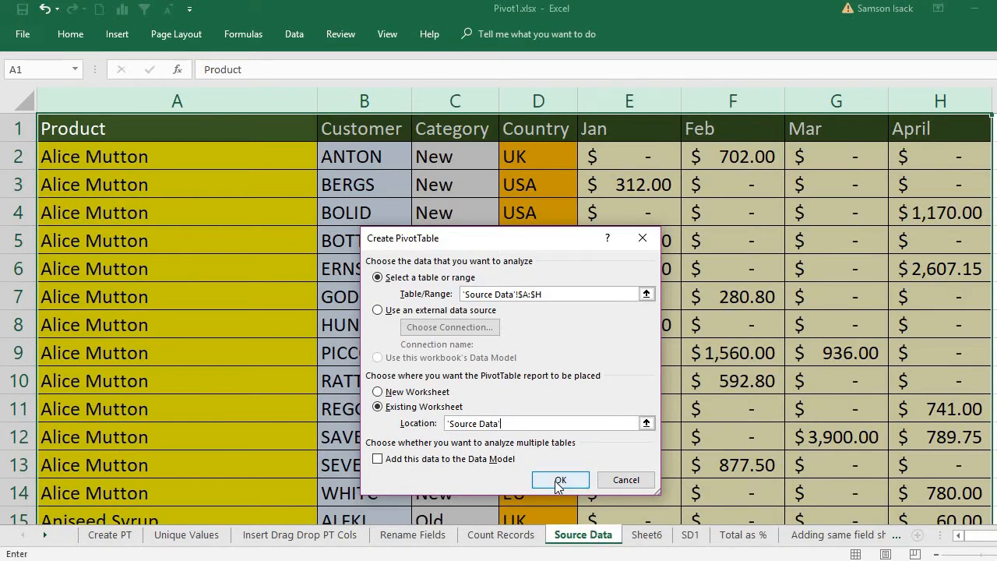
key("BackSpace")
key("BackSpace")
key("BackSpace")
key("BackSpace")
key("BackSpace")
key("BackSpace")
key("BackSpace")
key("BackSpace")
key("BackSpace")
key("BackSpace")
key("BackSpace")
key("BackSpace")
key("BackSpace")
key("BackSpace")
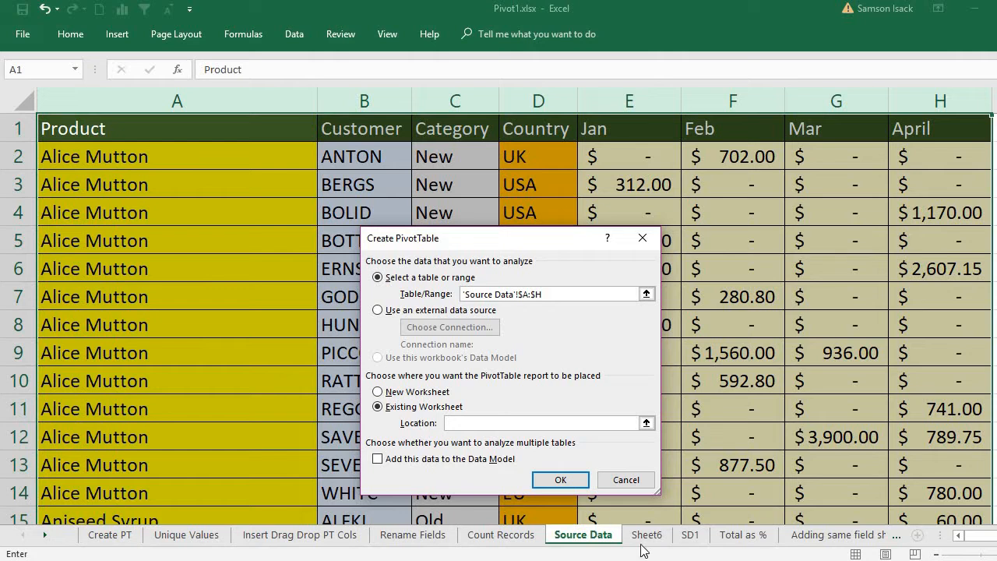
Set the PivotTable location to cell A1 of the Total as % sheet and create it.
left_click(744, 535)
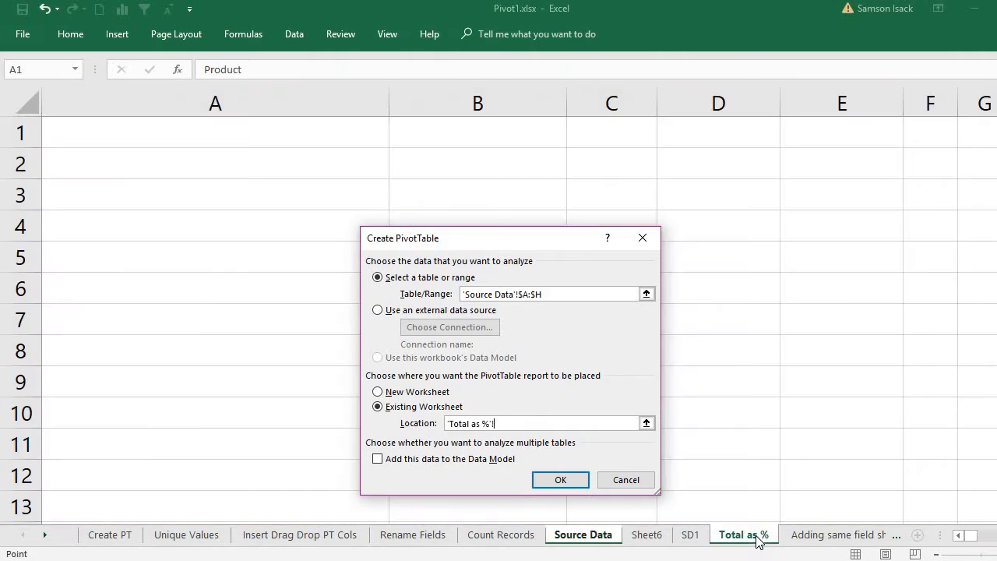
left_click(216, 139)
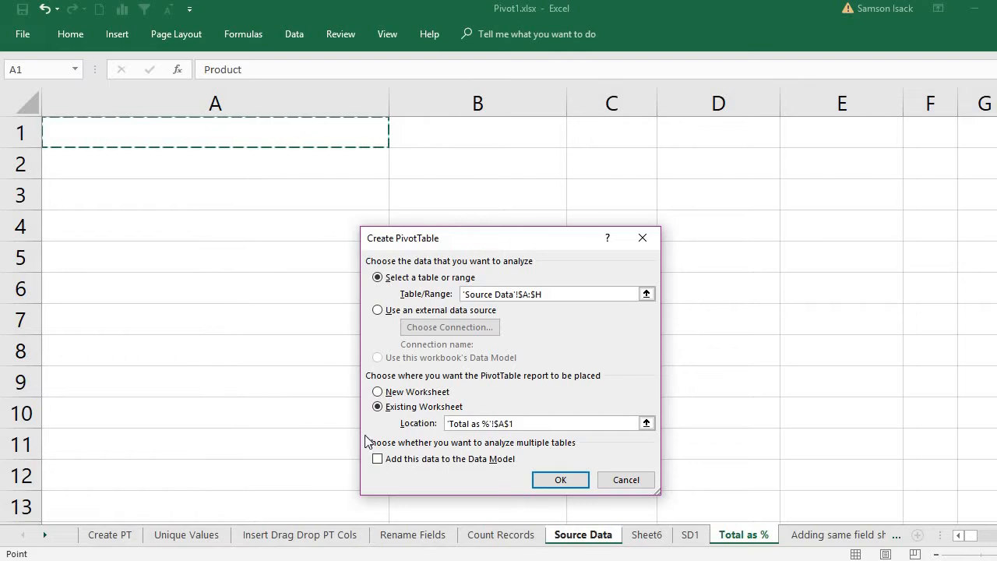
left_click(567, 482)
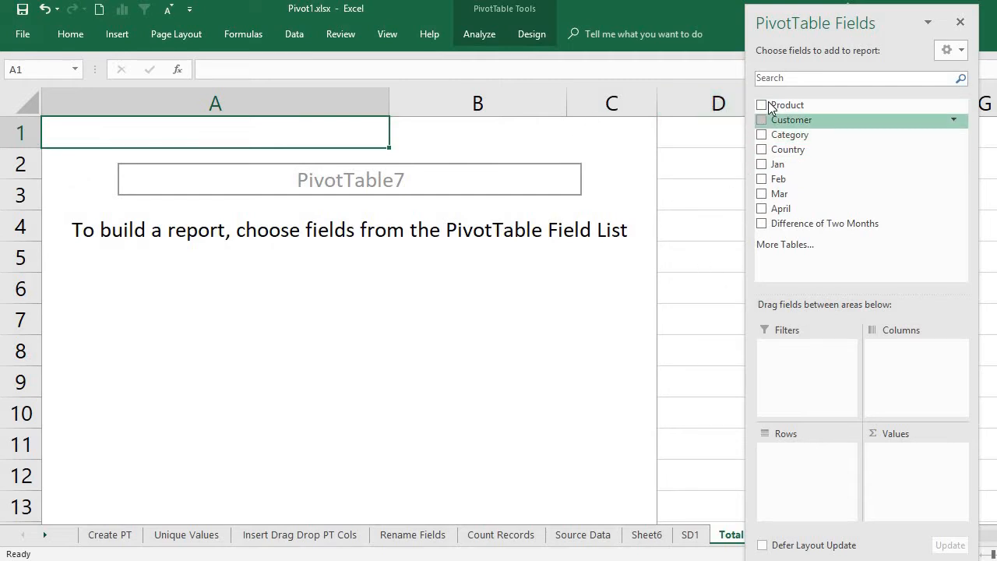
Add the Product field to both the Rows and the Values areas of the PivotTable.
left_click_drag(768, 107, 841, 458)
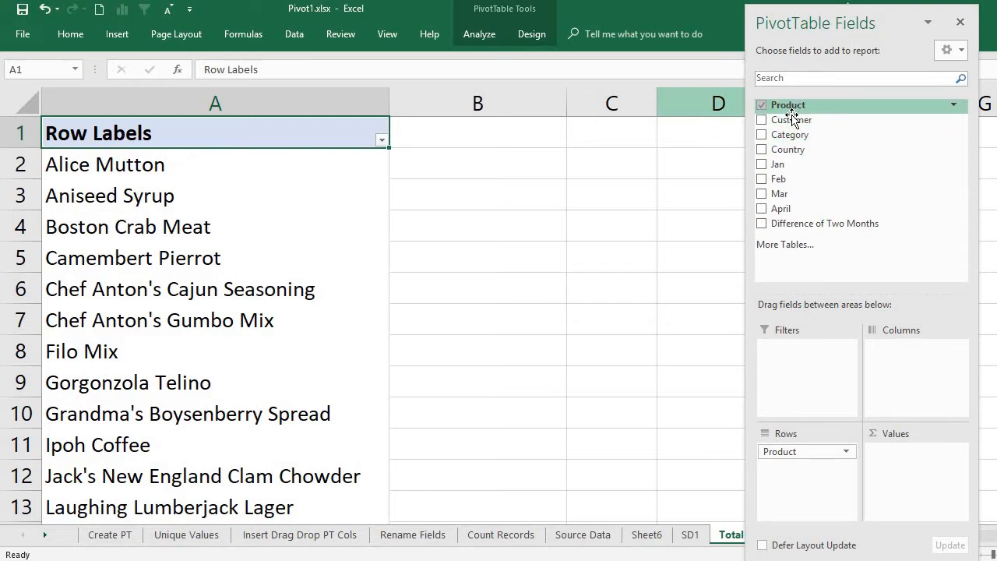
left_click_drag(793, 106, 928, 467)
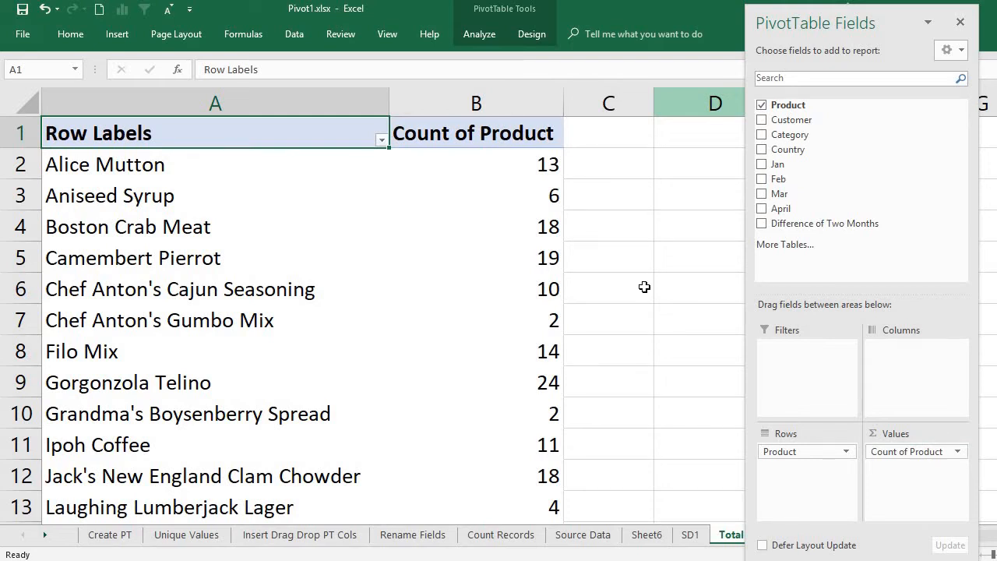
Examine the Count of Product values for the first products and the Grand Total at the end of the PivotTable.
left_click(512, 172)
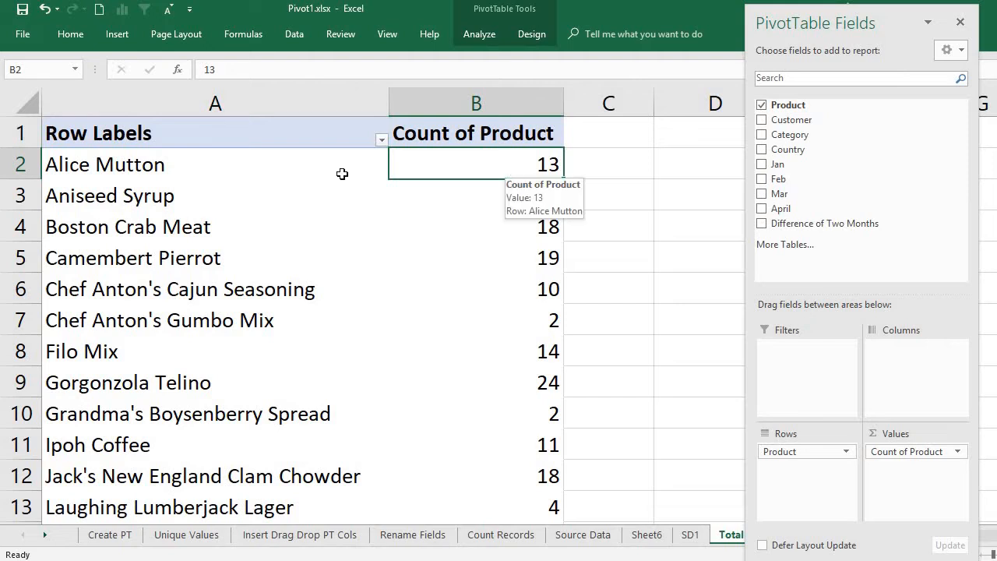
left_click(243, 161)
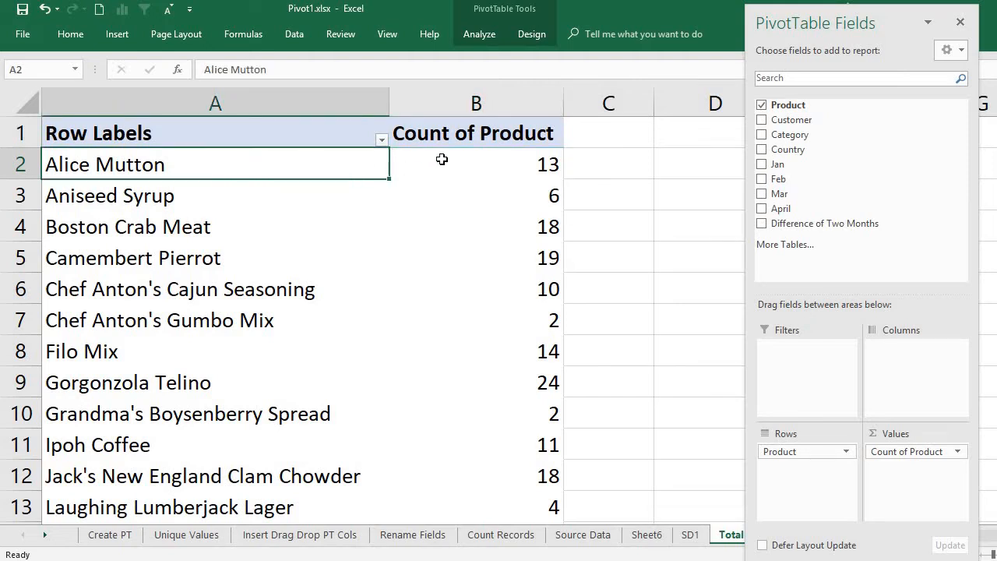
left_click(449, 157)
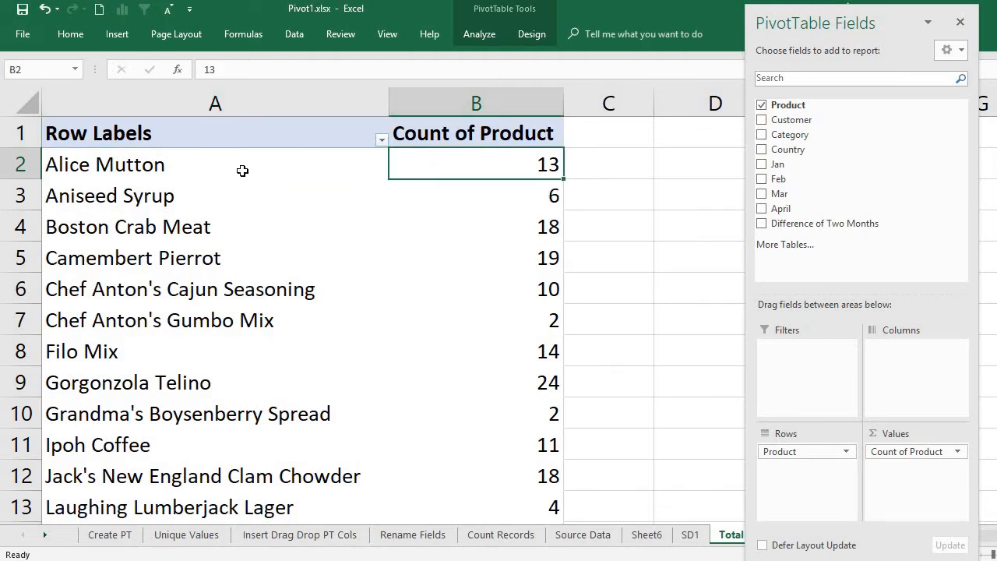
left_click(452, 186)
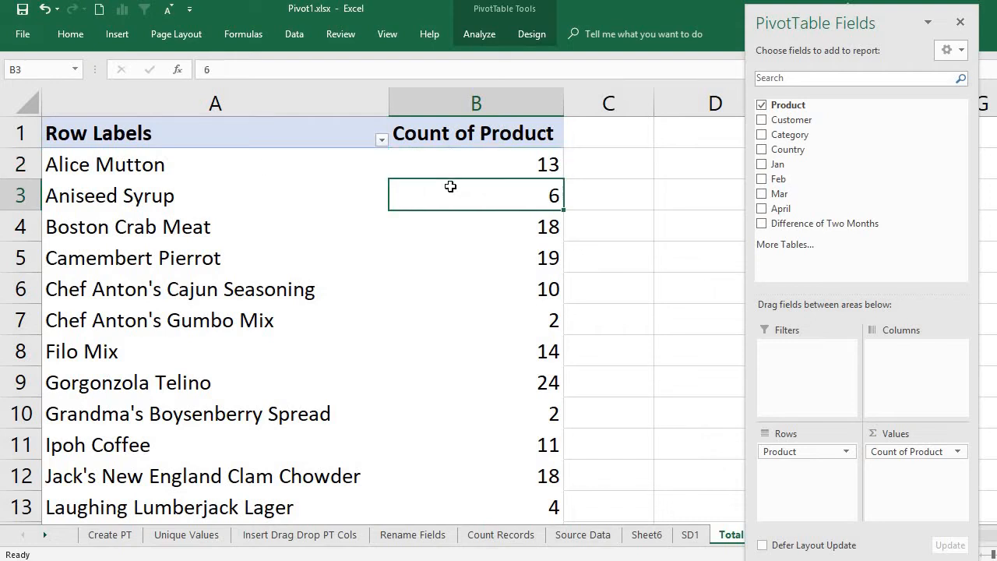
left_click(259, 174)
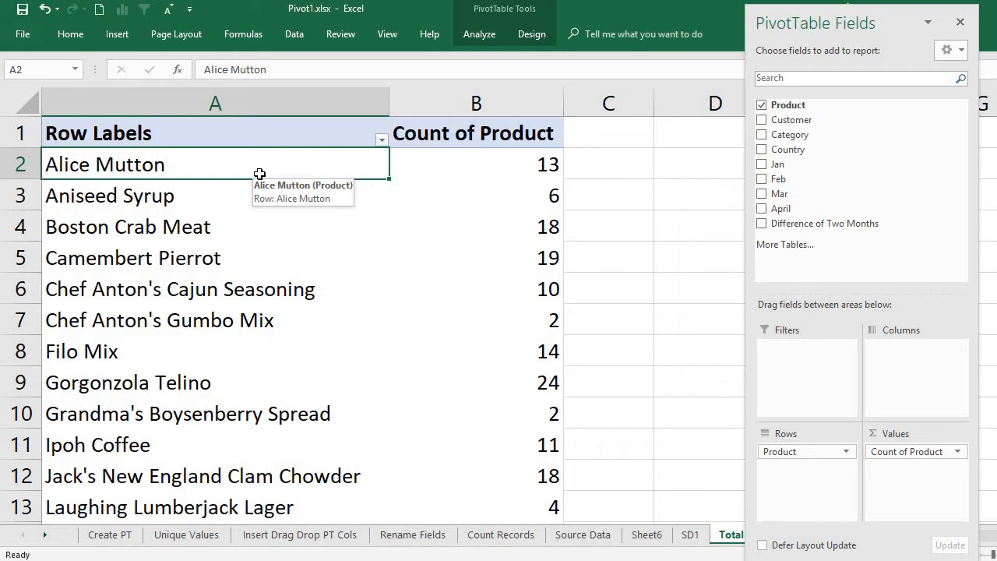
left_click(482, 163)
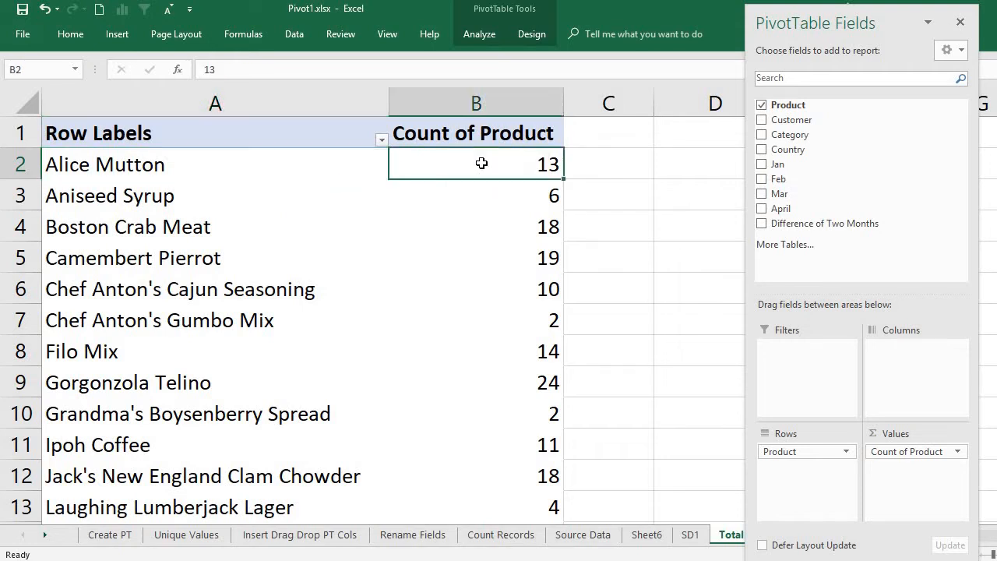
scroll(705, 246, "down", 8)
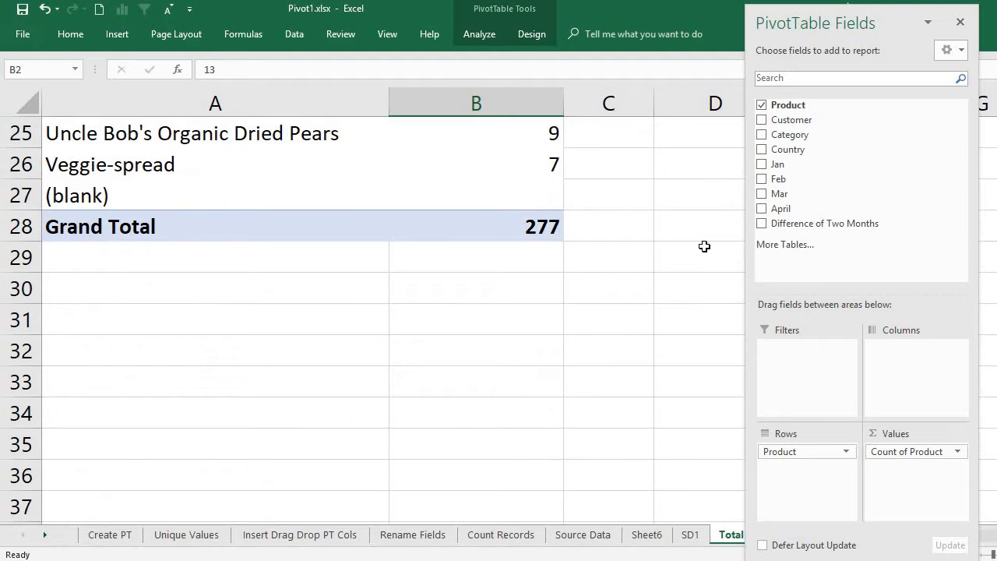
left_click(548, 230)
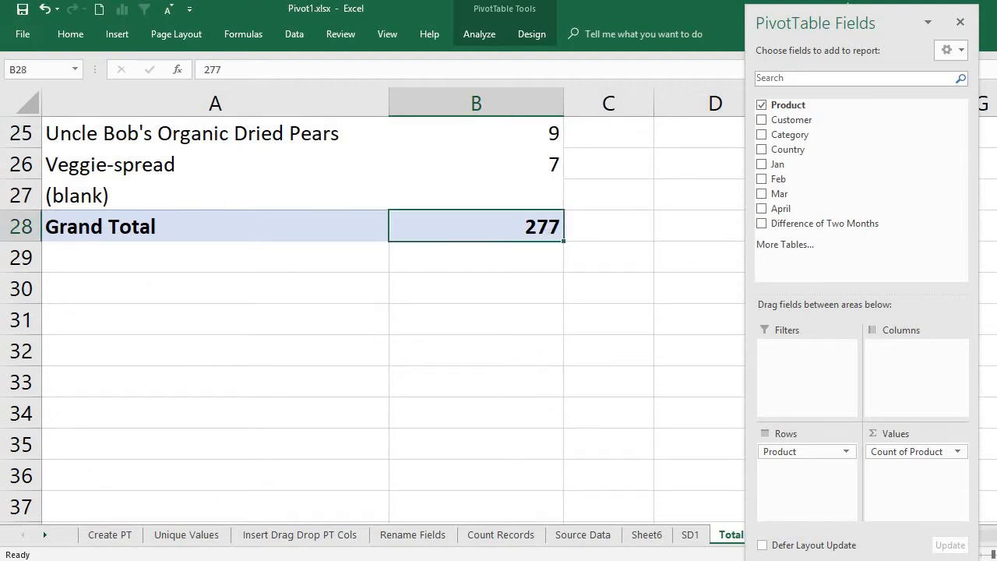
scroll(682, 233, "up", 8)
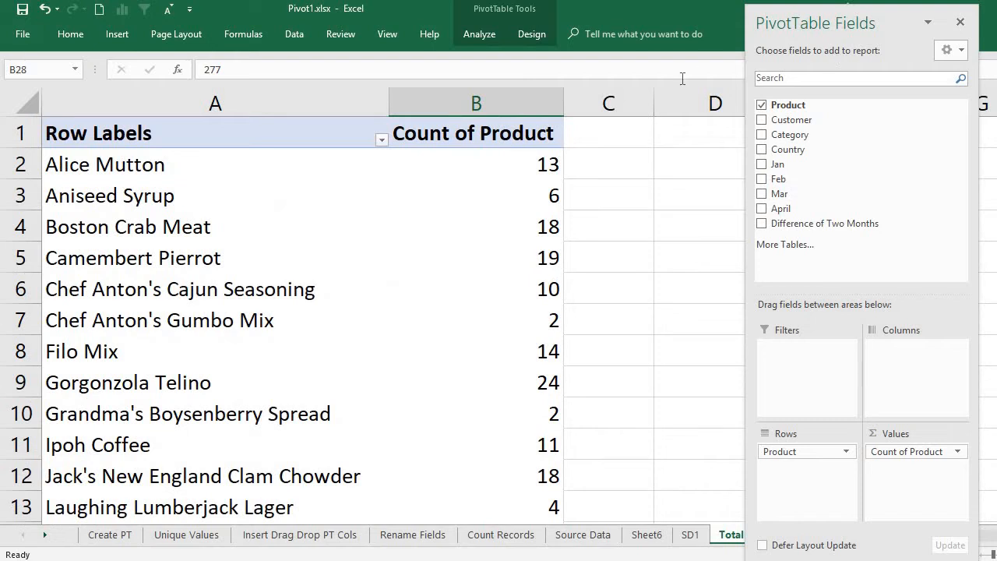
Show the Count of Product values as % of Grand Total.
left_click(463, 163)
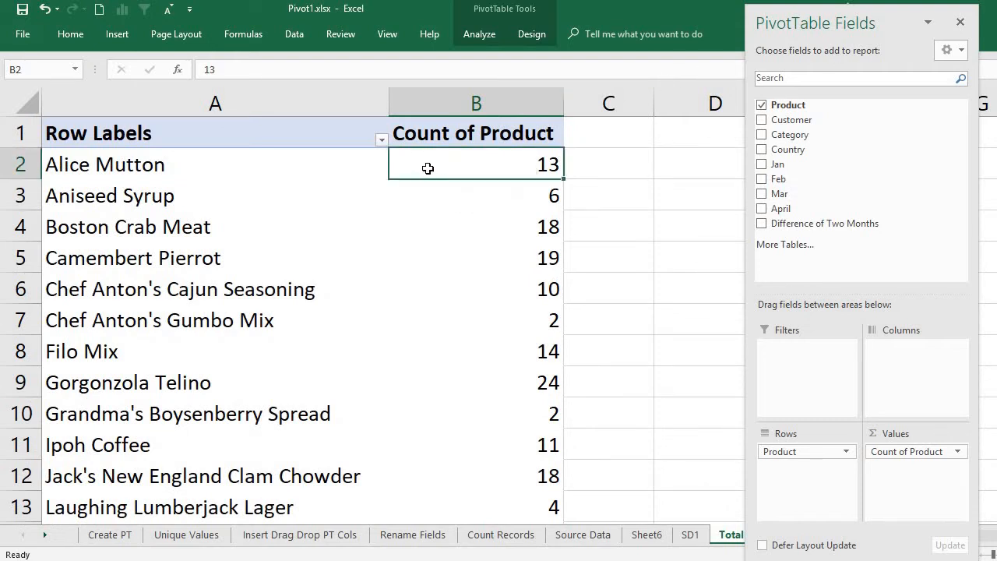
right_click(428, 168)
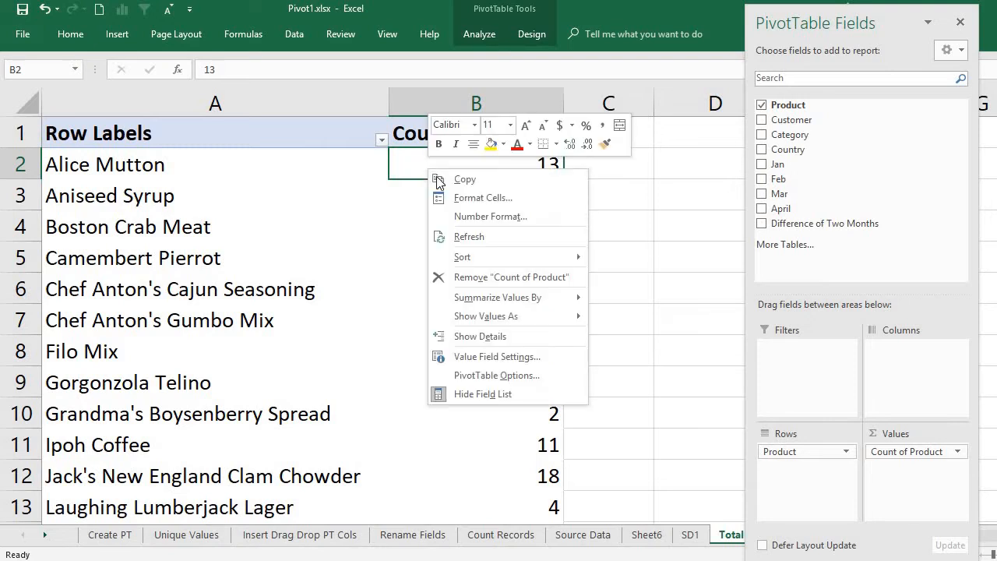
mouse_move(496, 319)
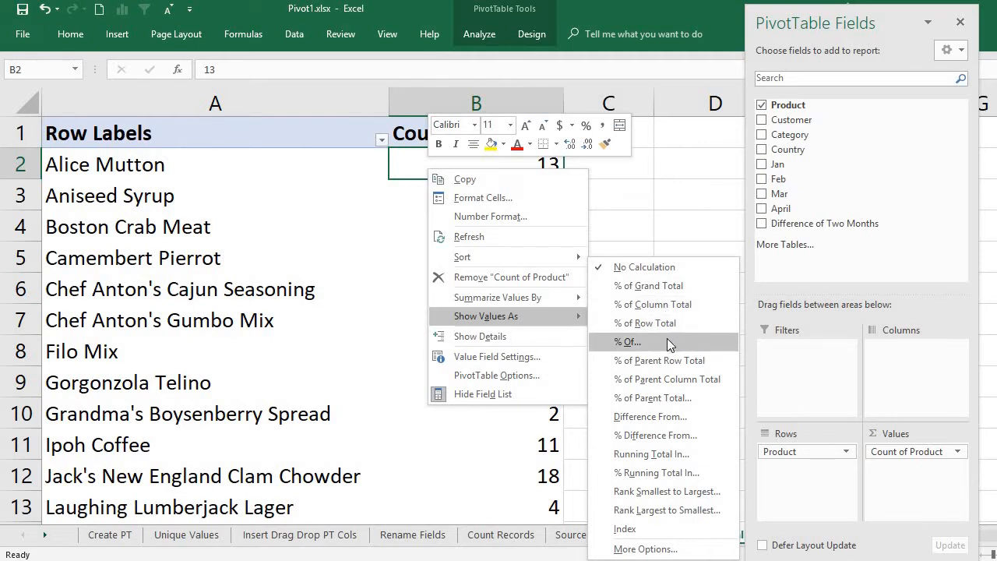
left_click(675, 292)
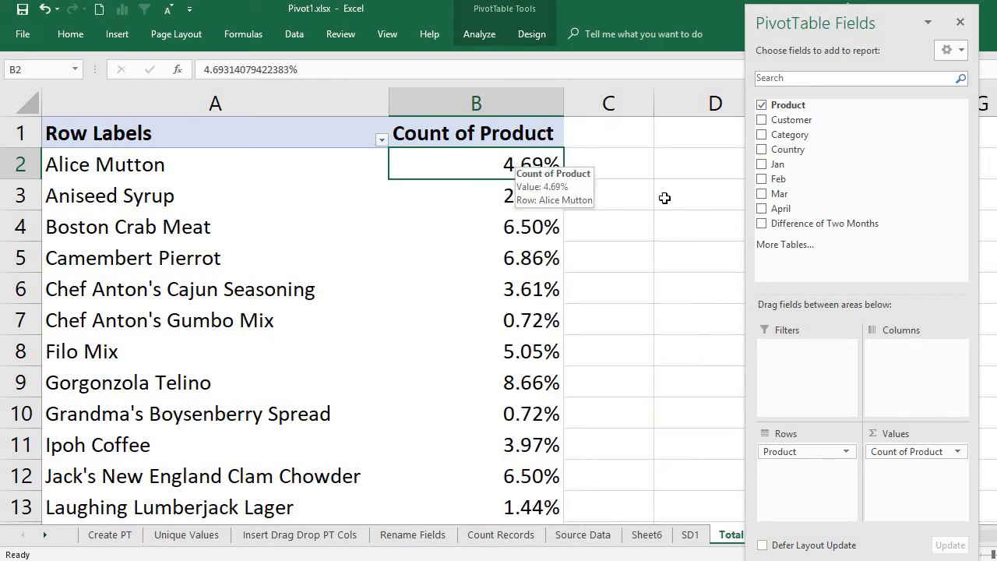
Close the field list and examine the Count of Product percentages from the first products through the Grand Total row.
left_click(959, 23)
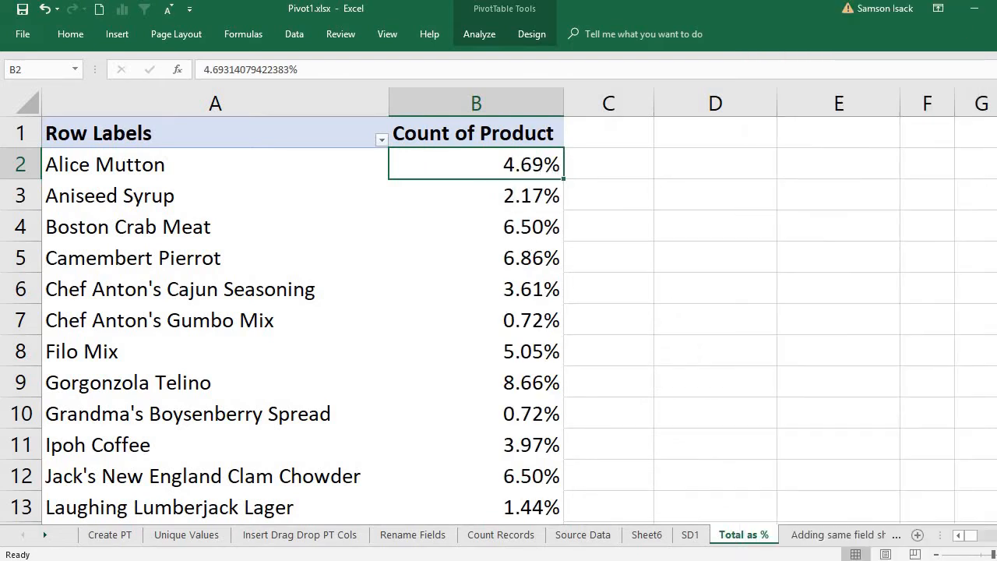
scroll(986, 109, "down", 1)
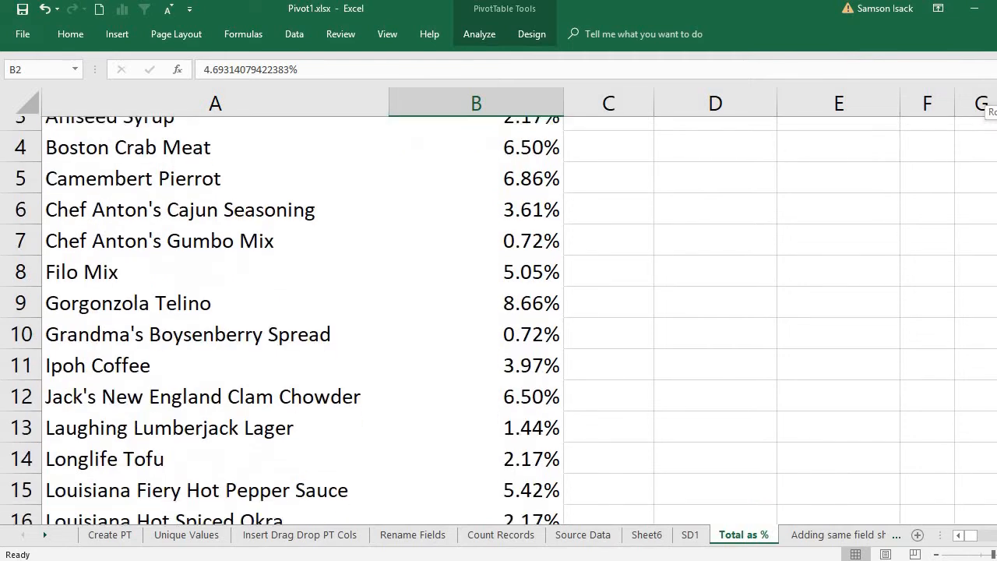
scroll(986, 109, "up", 1)
left_click(545, 196)
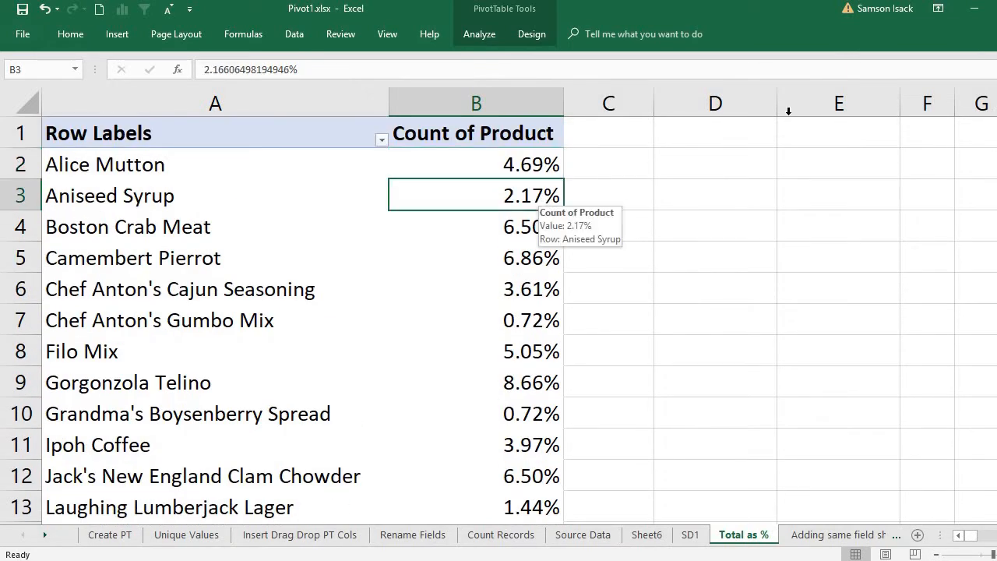
scroll(499, 320, "down", 4)
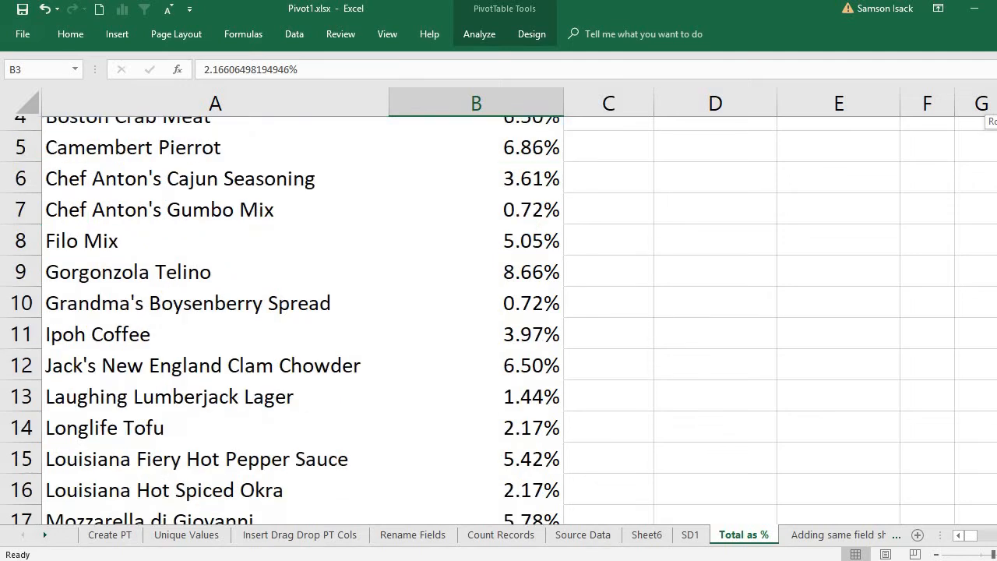
scroll(498, 319, "down", 3)
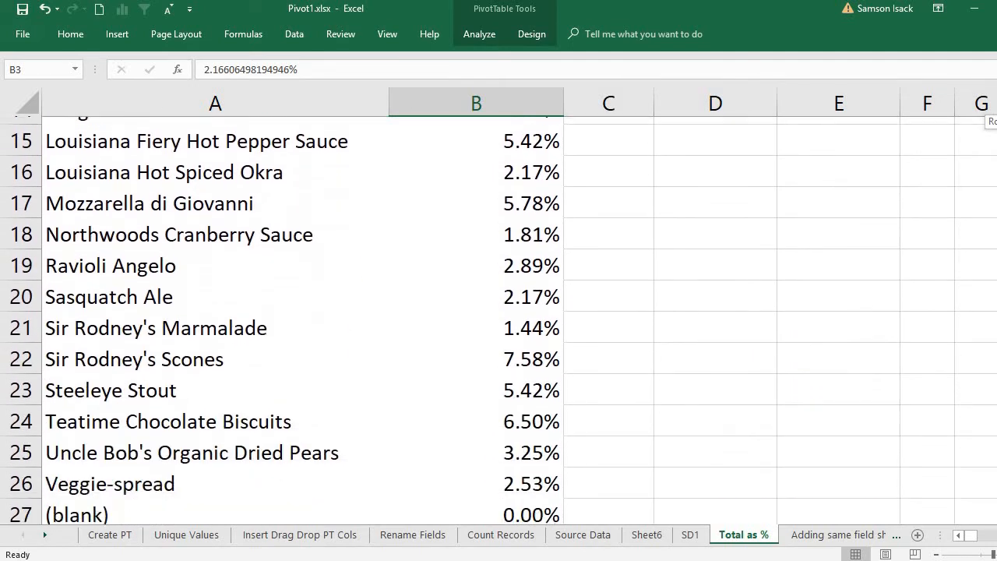
left_click(514, 413)
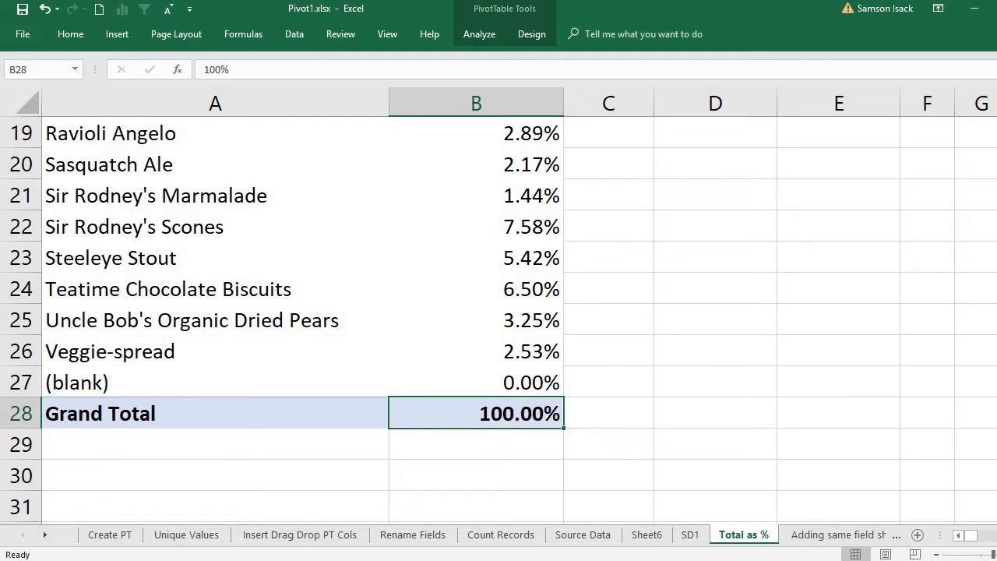
scroll(527, 243, "up", 6)
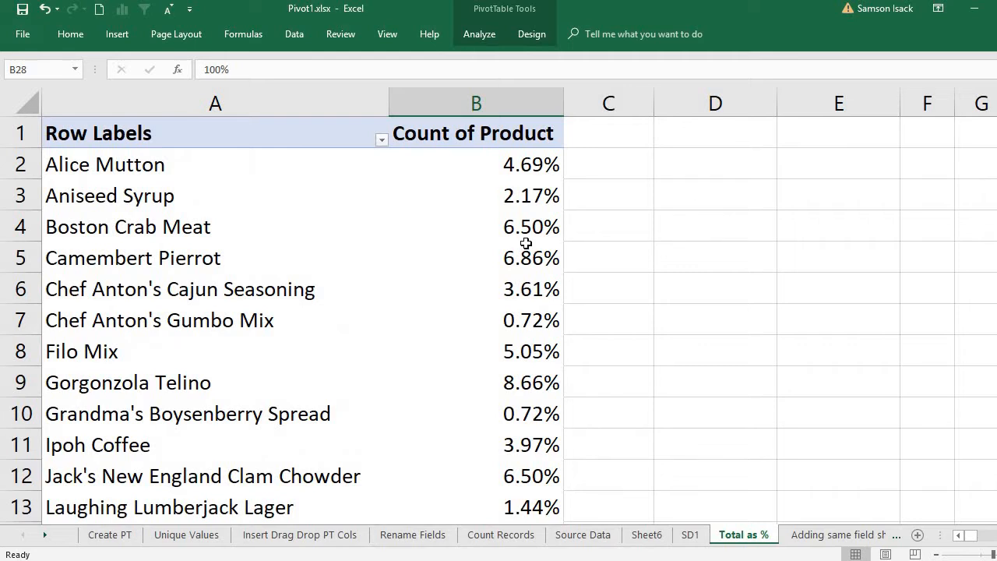
left_click(510, 156)
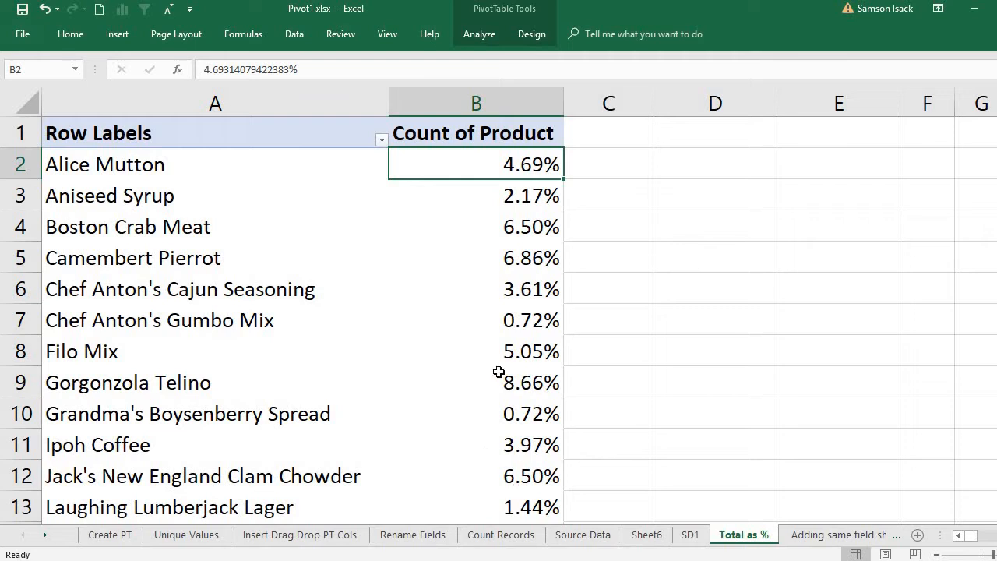
Reopen the PivotTable field list and add the Category field to the Columns area.
mouse_move(451, 171)
right_click(258, 247)
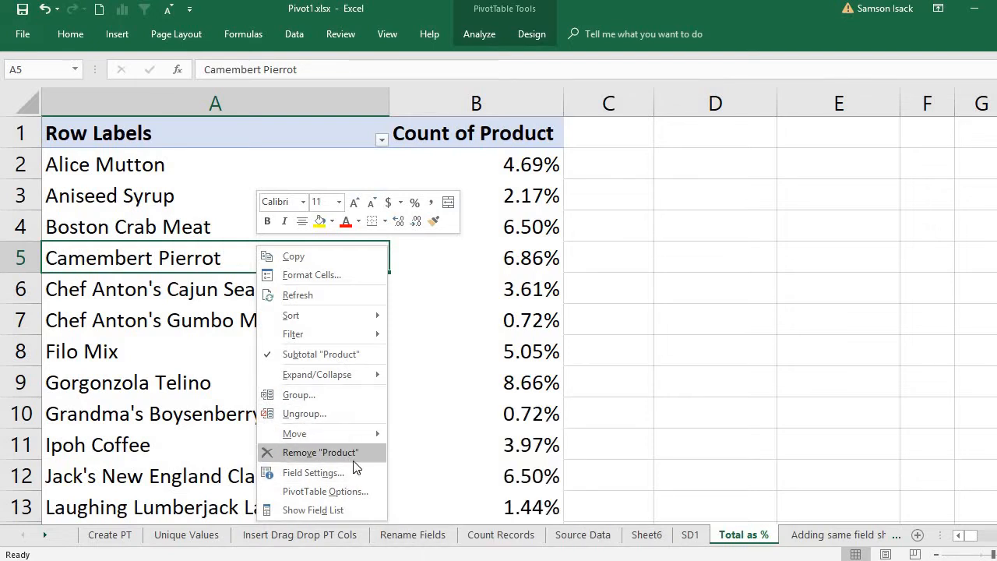
left_click(352, 510)
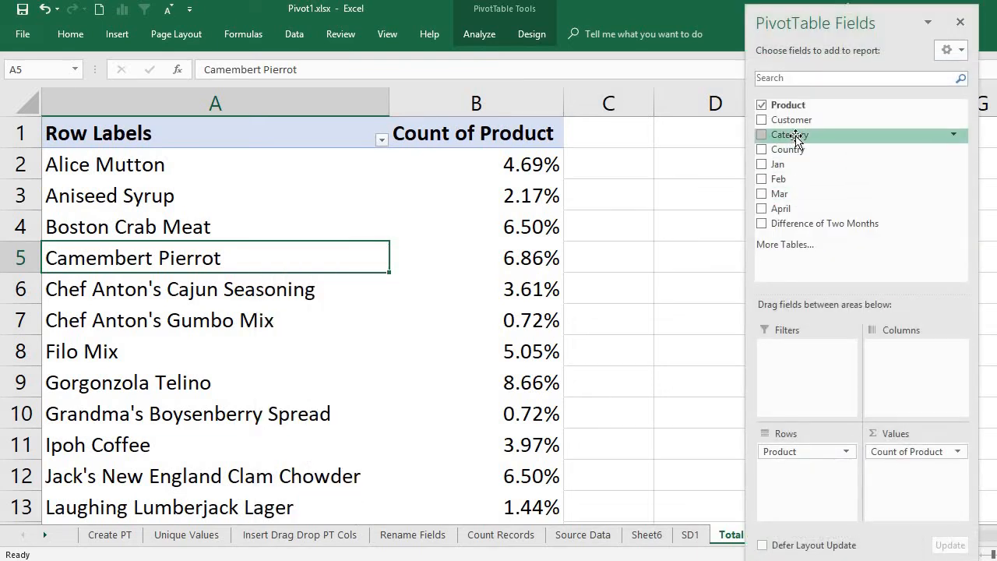
left_click_drag(794, 140, 897, 380)
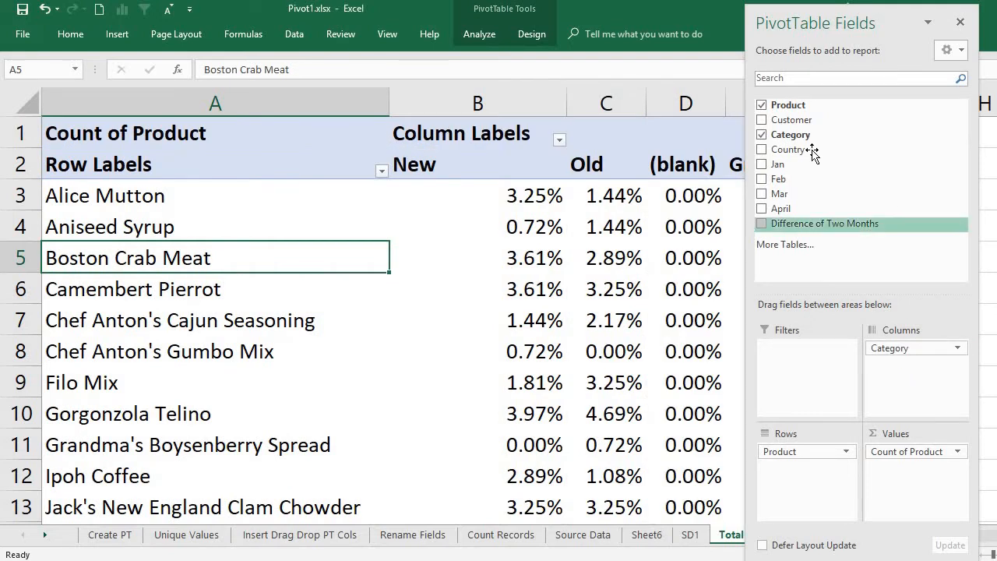
Filter the Category column labels to exclude (blank), then close the field list.
left_click(562, 134)
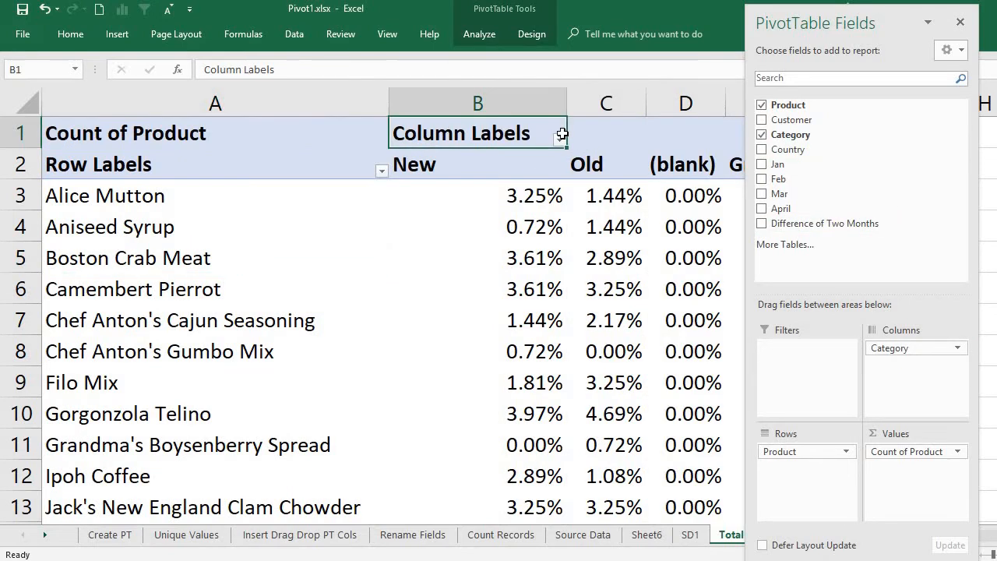
left_click(559, 140)
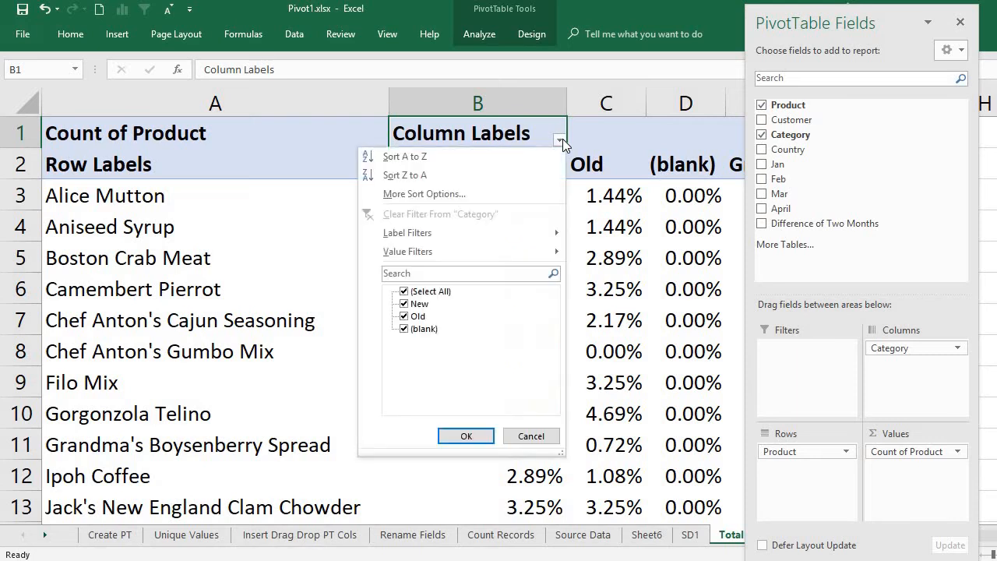
left_click(404, 330)
left_click(403, 329)
left_click(469, 443)
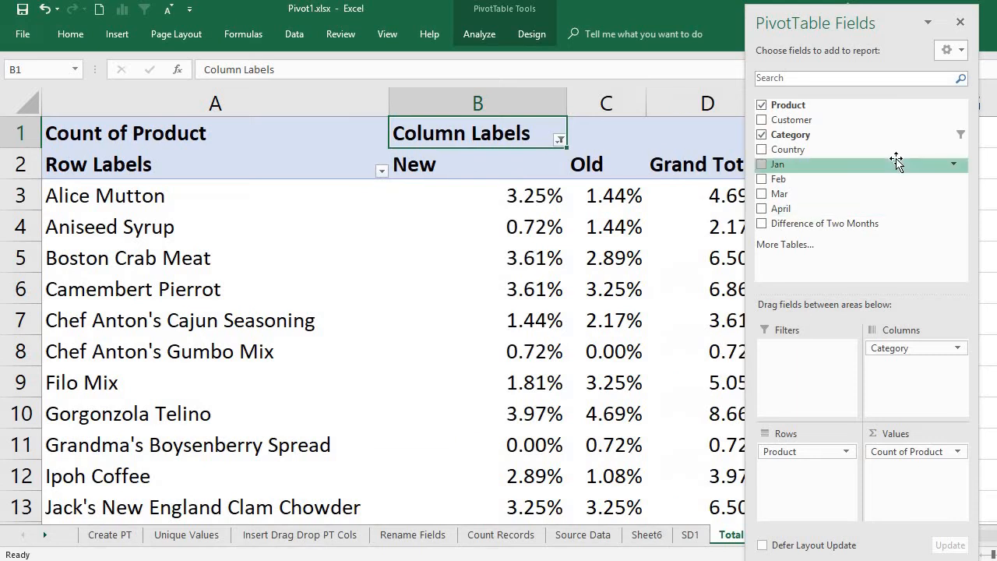
left_click(960, 24)
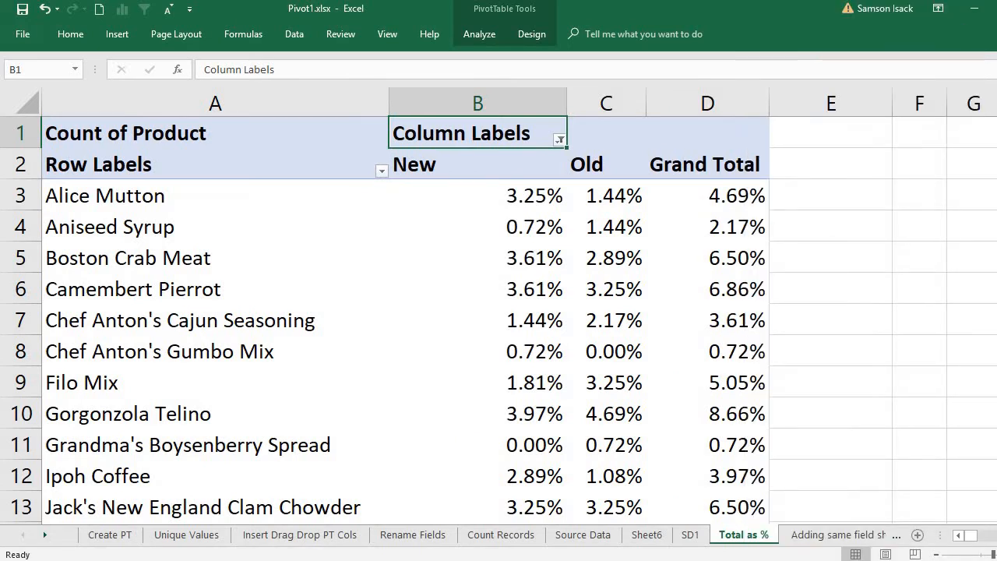
Examine the New, Old and Grand Total percentages for Alice Mutton and in the Grand Total row.
scroll(498, 319, "down", 6)
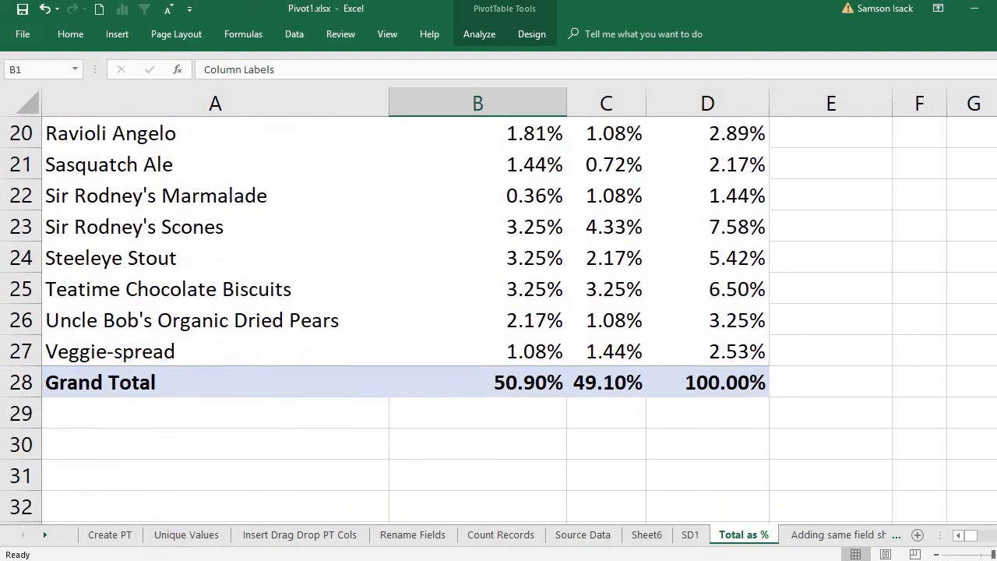
left_click(738, 383)
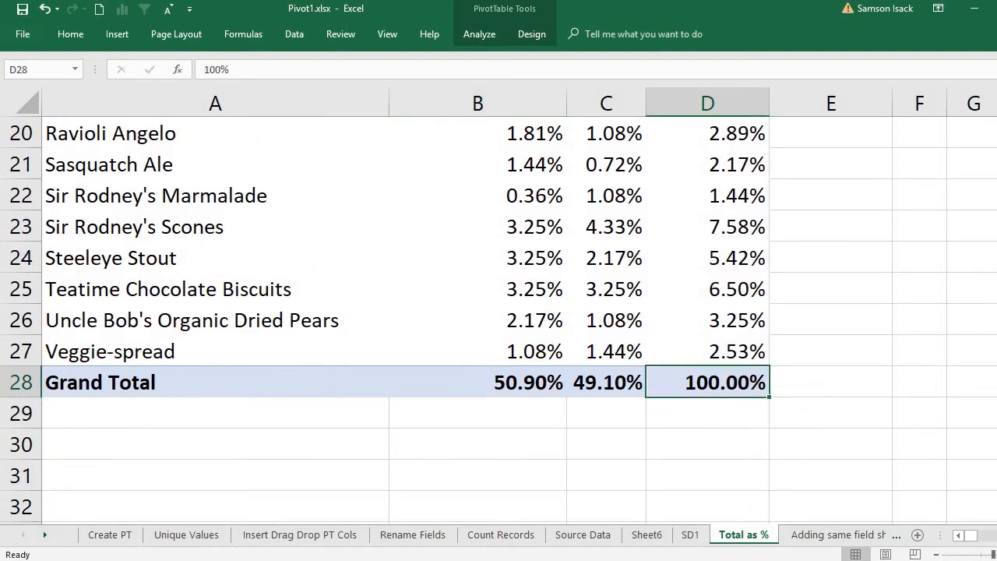
scroll(693, 196, "up", 7)
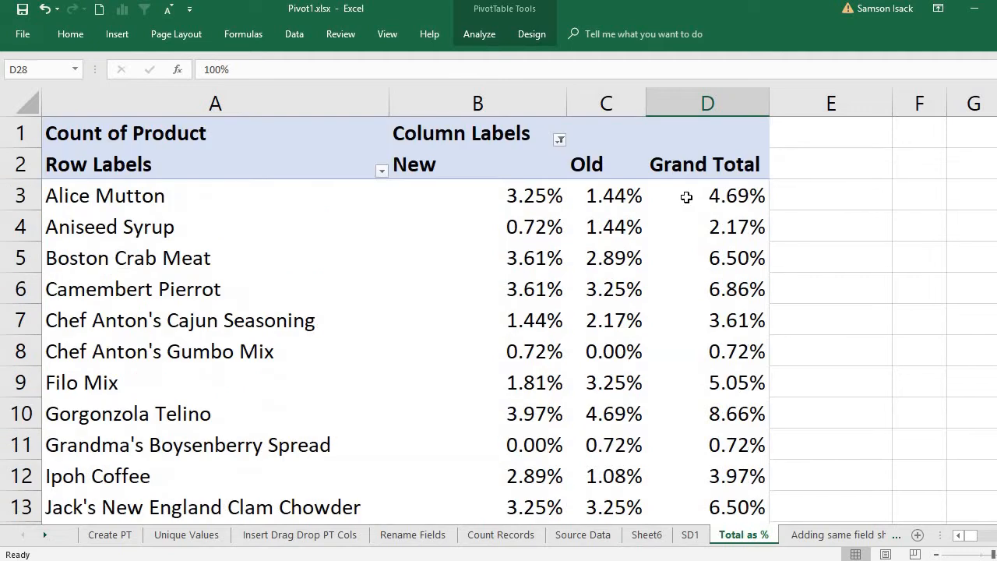
left_click(705, 196)
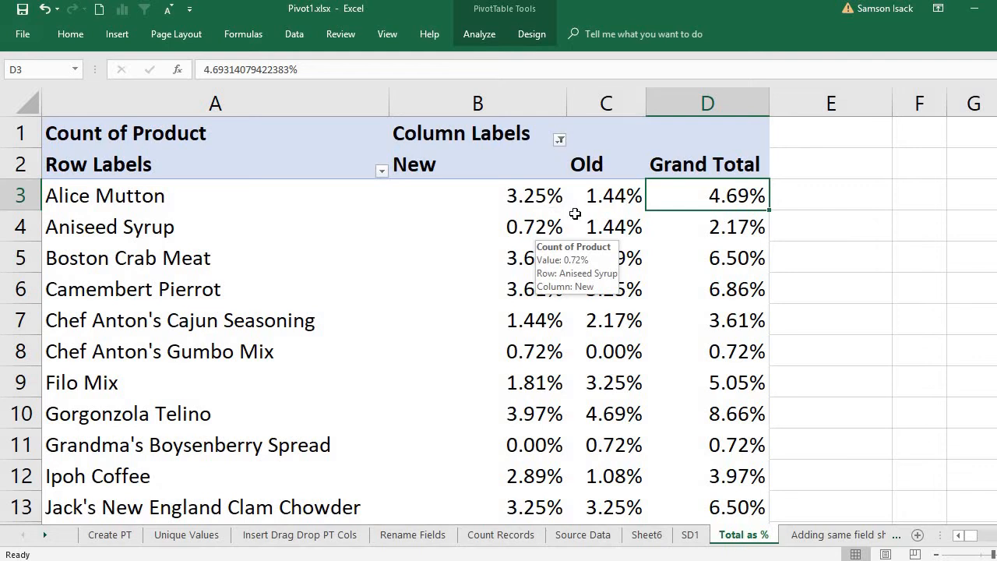
left_click(594, 196)
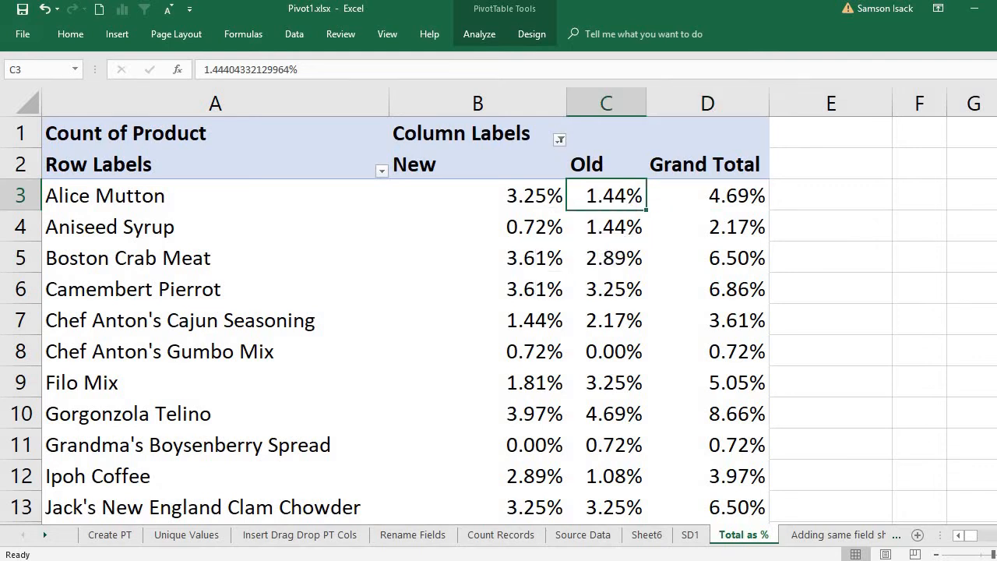
scroll(990, 116, "down", 8)
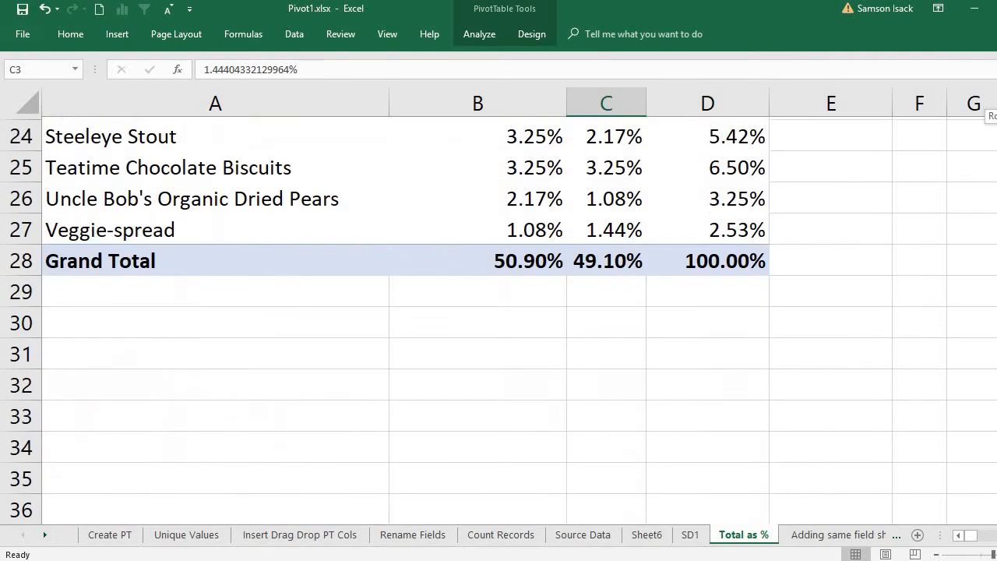
scroll(990, 117, "up", 2)
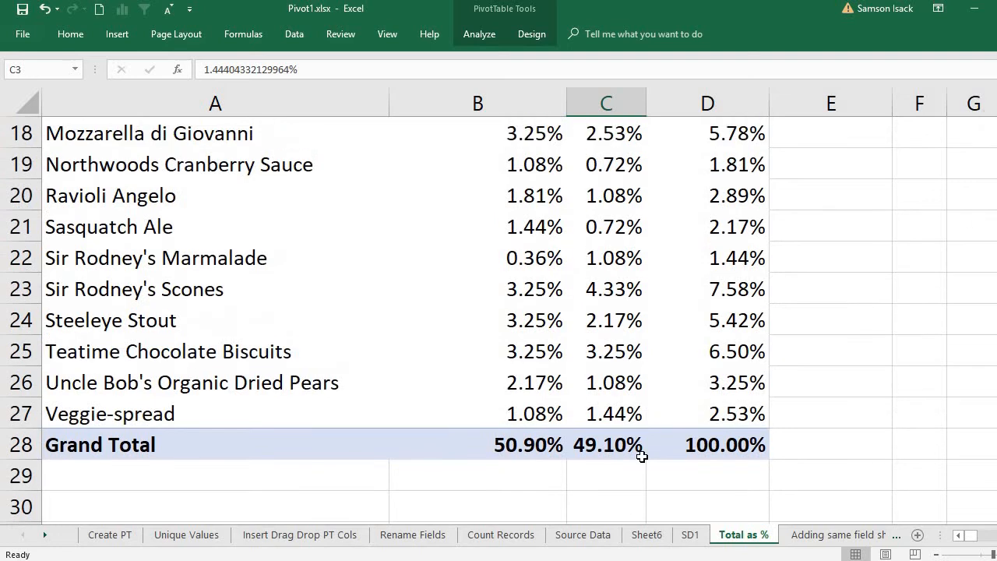
left_click(539, 452)
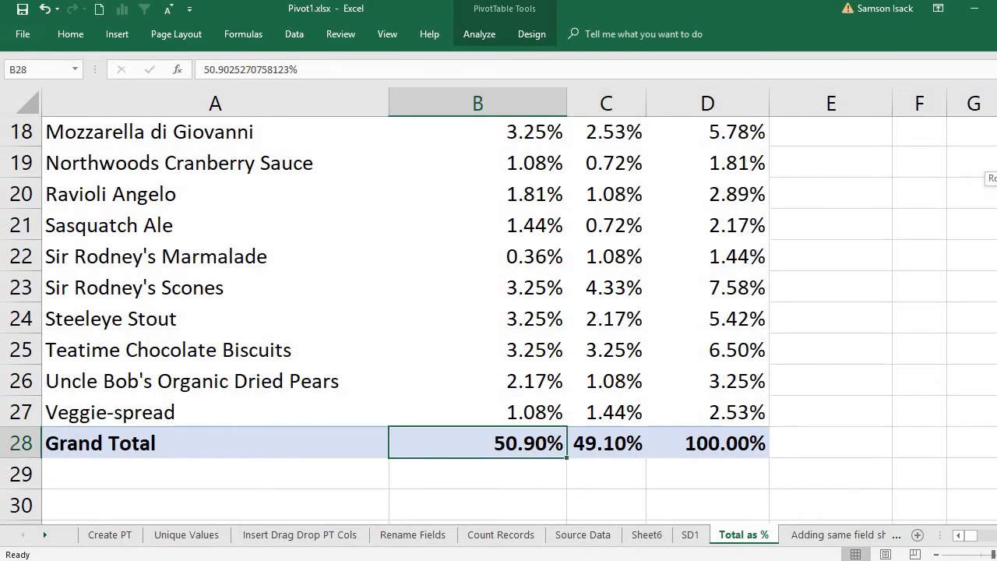
scroll(990, 179, "up", 6)
scroll(990, 179, "down", 5)
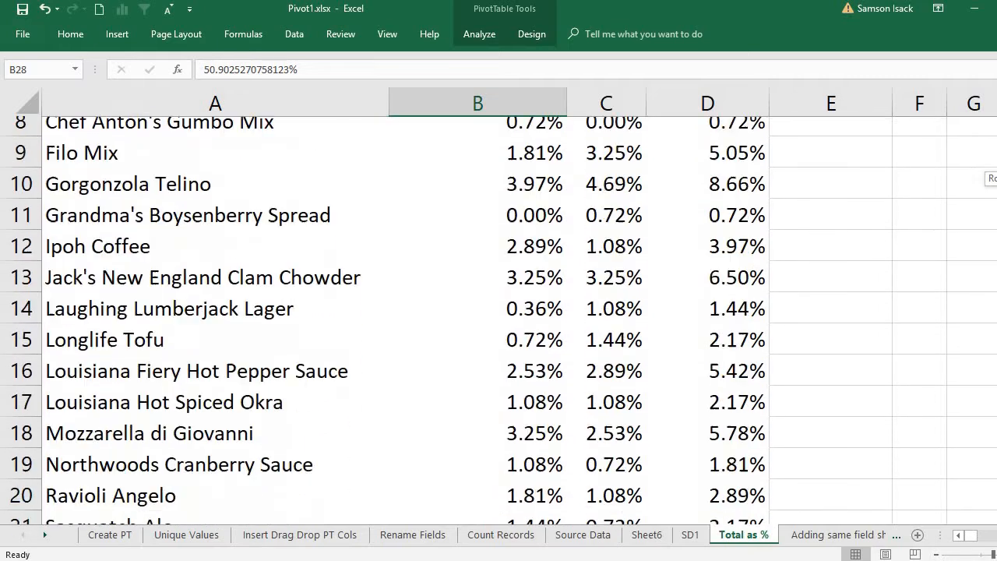
scroll(990, 180, "down", 1)
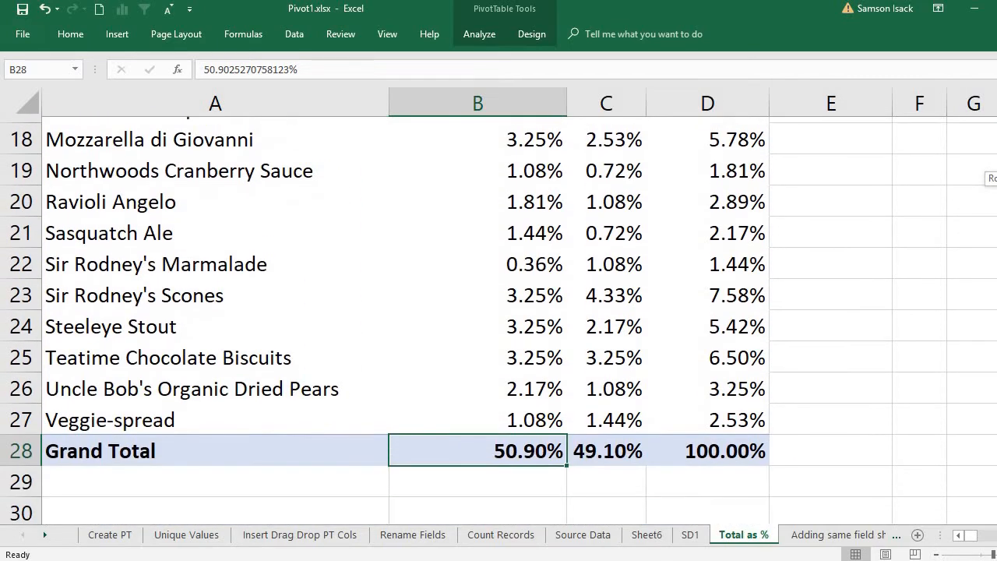
scroll(990, 179, "up", 6)
scroll(990, 179, "down", 7)
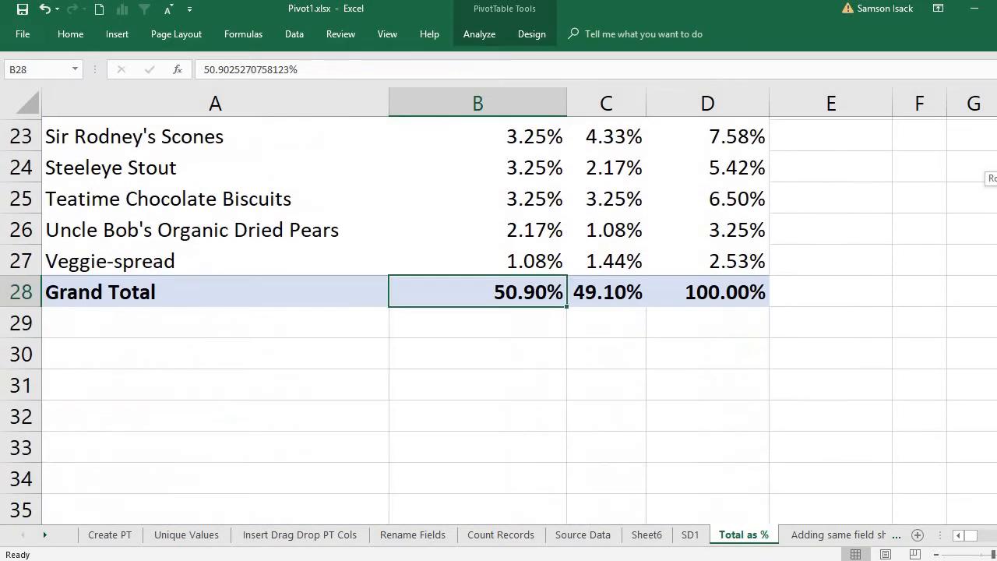
left_click_drag(996, 179, 996, 180)
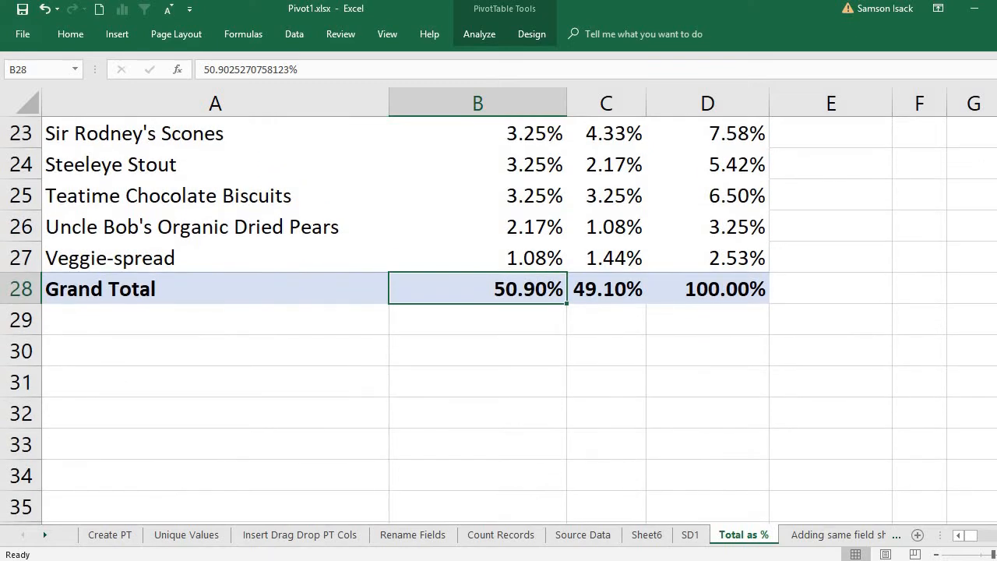
scroll(990, 179, "up", 9)
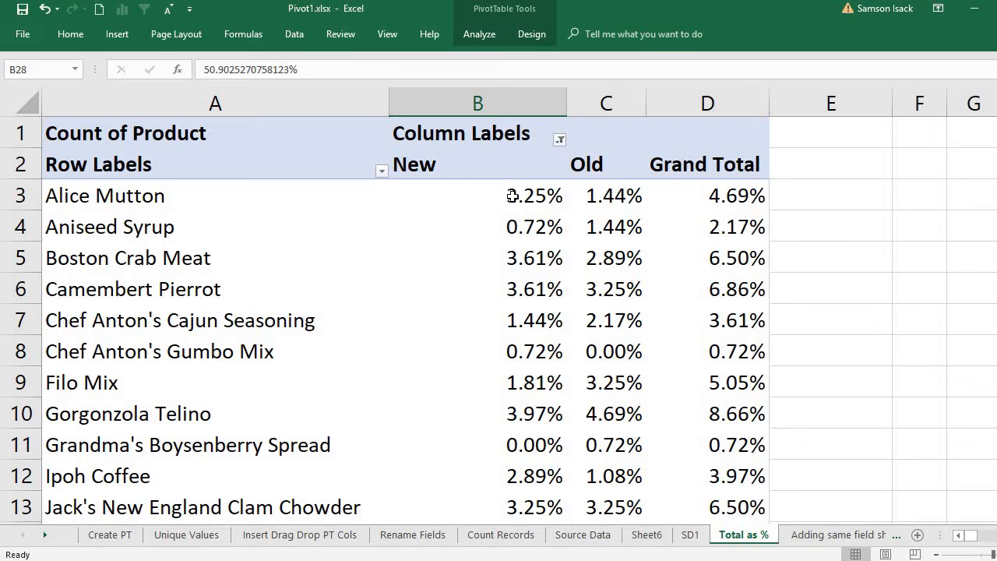
Show the Count of Product values as % of Column Total and check the New column's Grand Total.
left_click(513, 195)
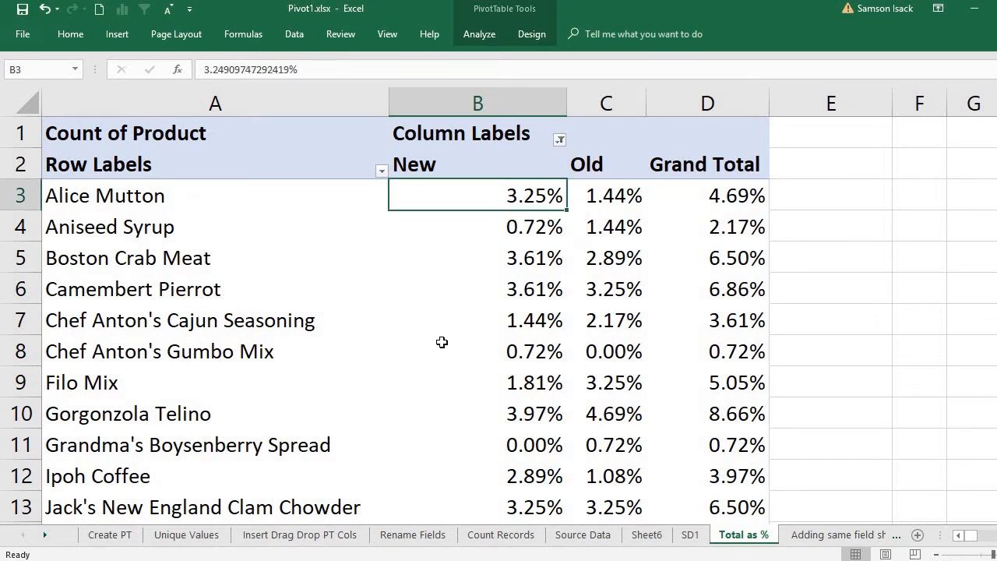
mouse_move(439, 338)
right_click(528, 184)
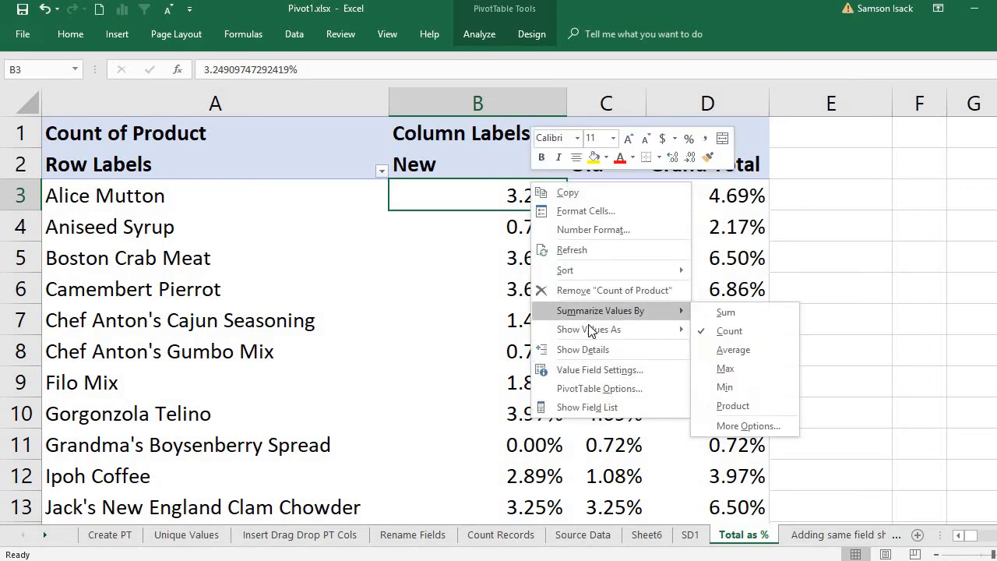
mouse_move(593, 330)
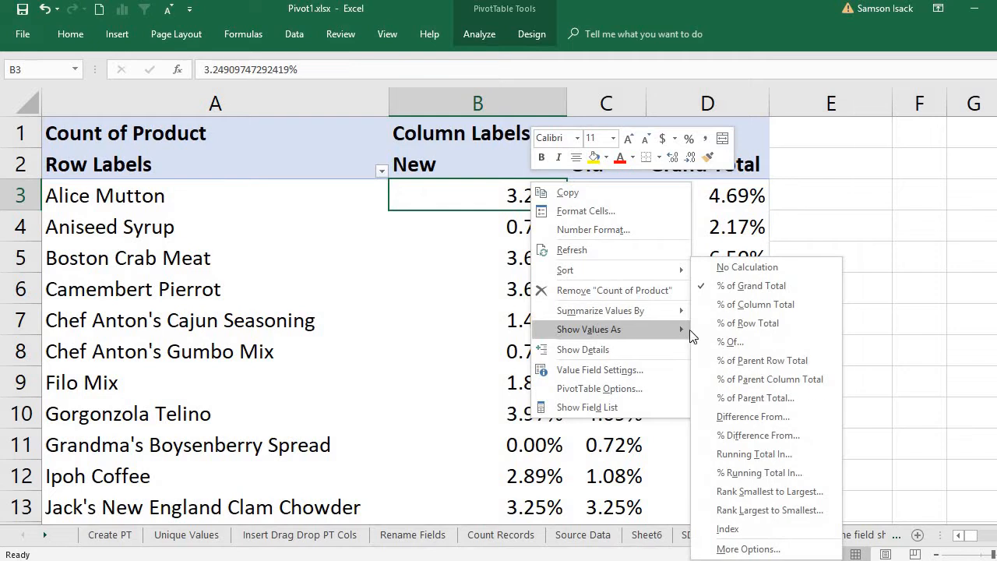
left_click(750, 304)
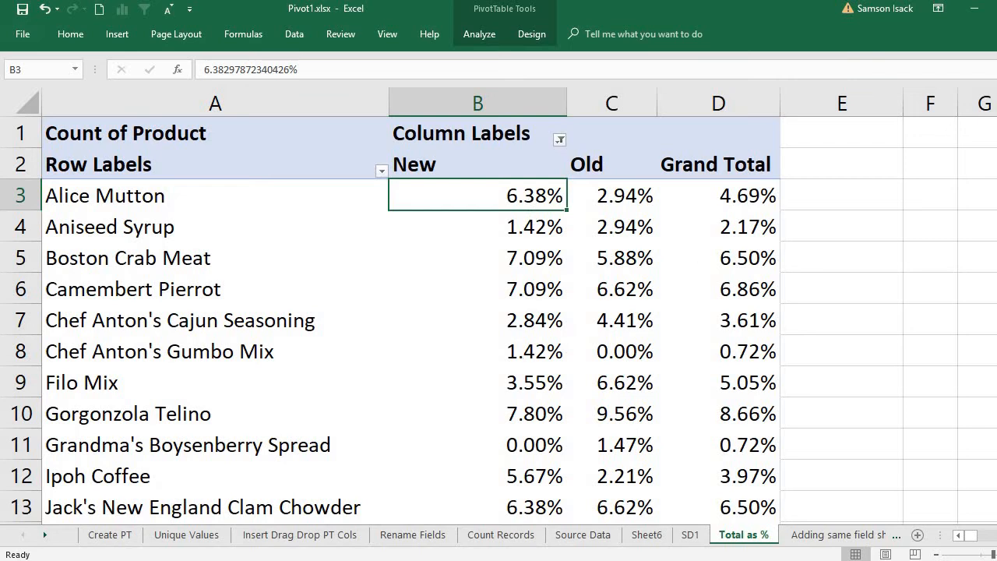
scroll(563, 204, "down", 8)
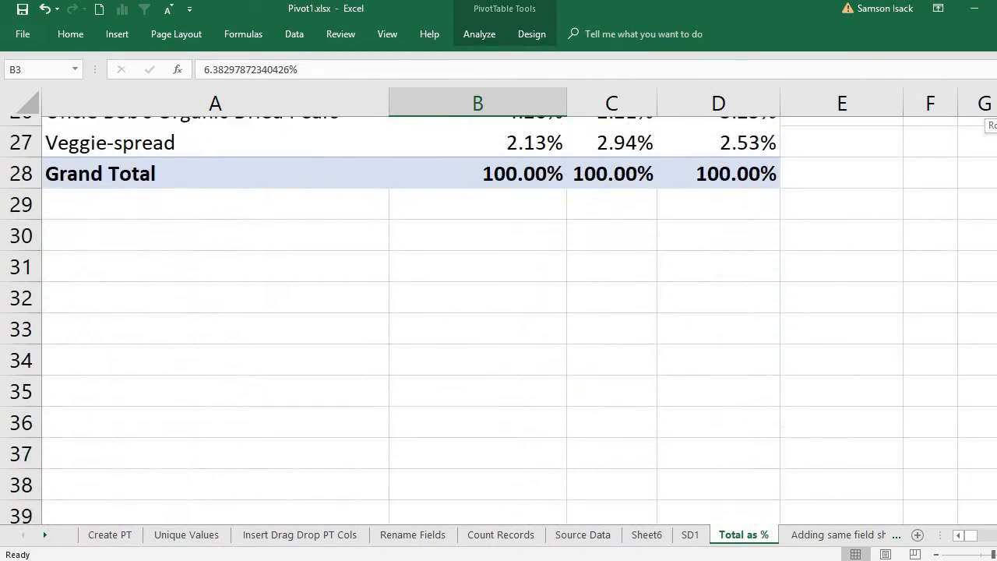
left_click(542, 164)
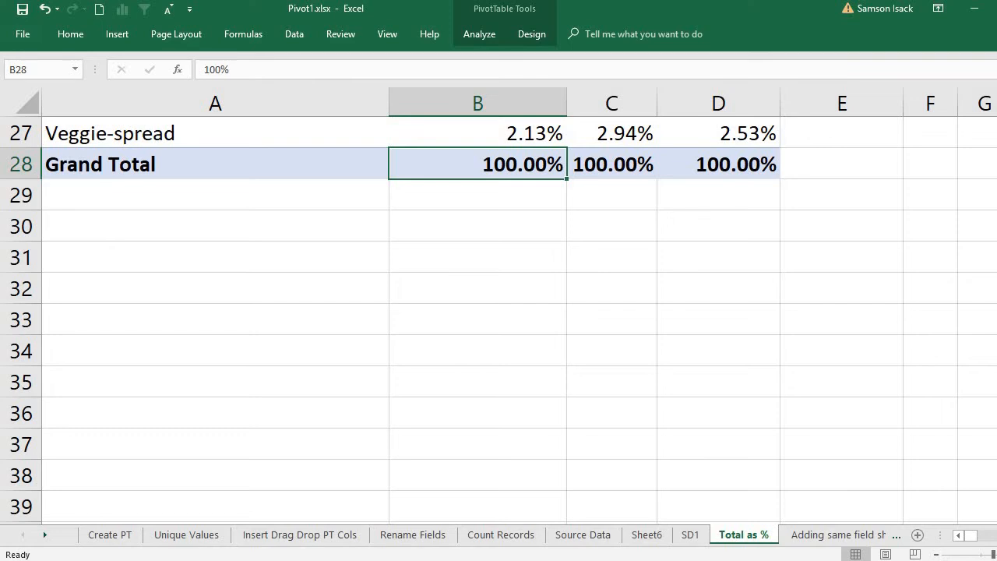
left_click_drag(996, 207, 996, 155)
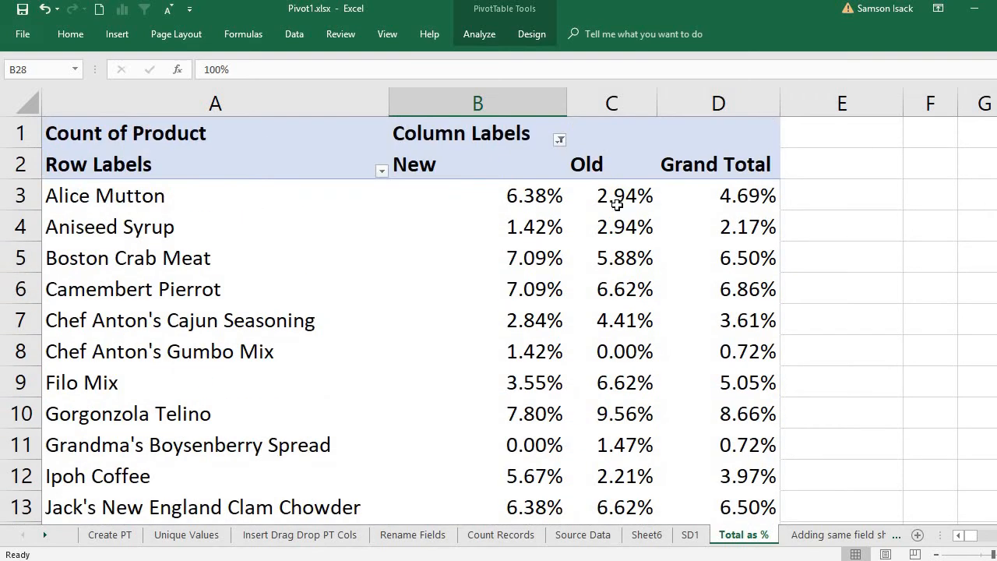
Compare Alice Mutton's New, Old and Grand Total column percentages with the Old and overall totals in the Grand Total row.
left_click(518, 189)
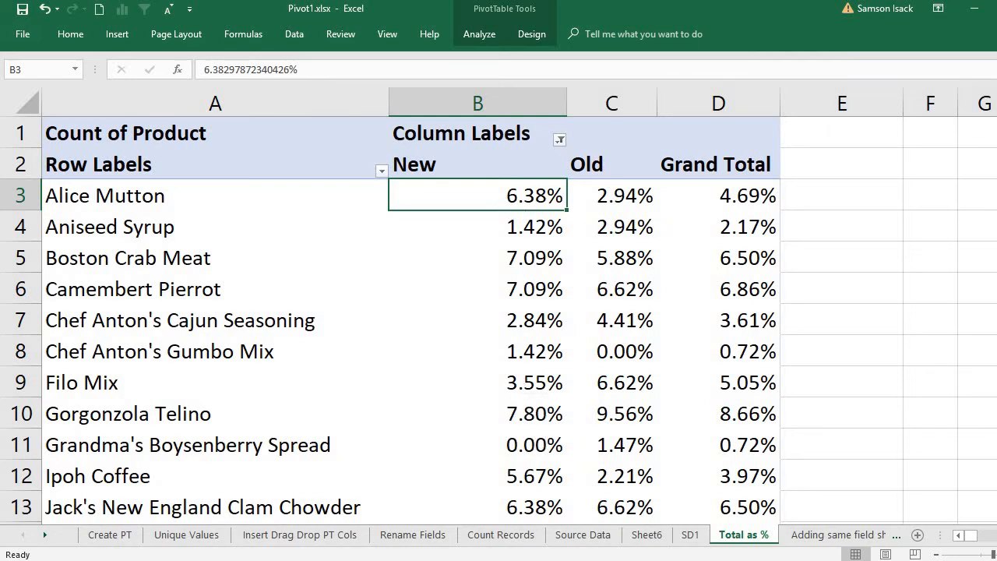
scroll(622, 453, "down", 6)
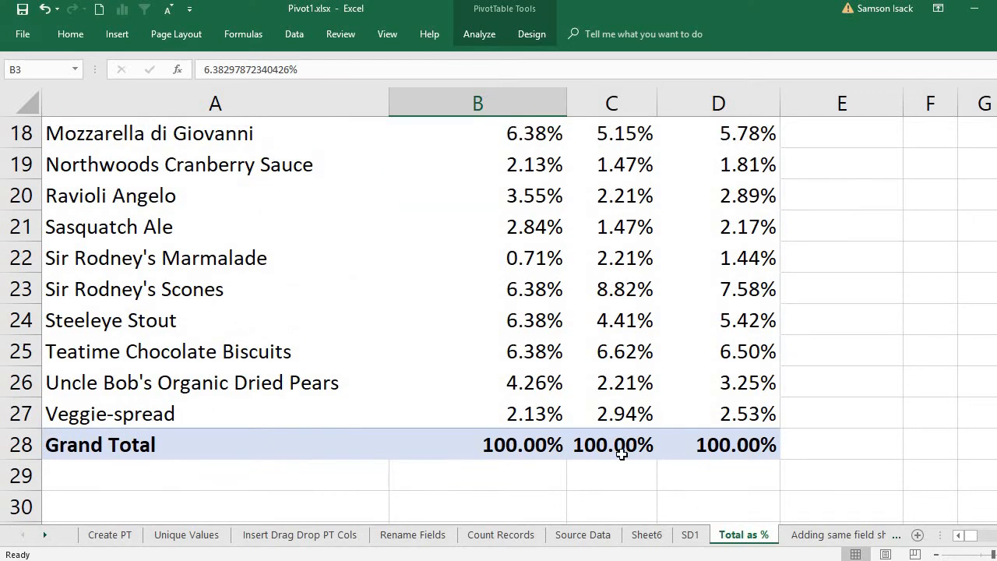
left_click(622, 454)
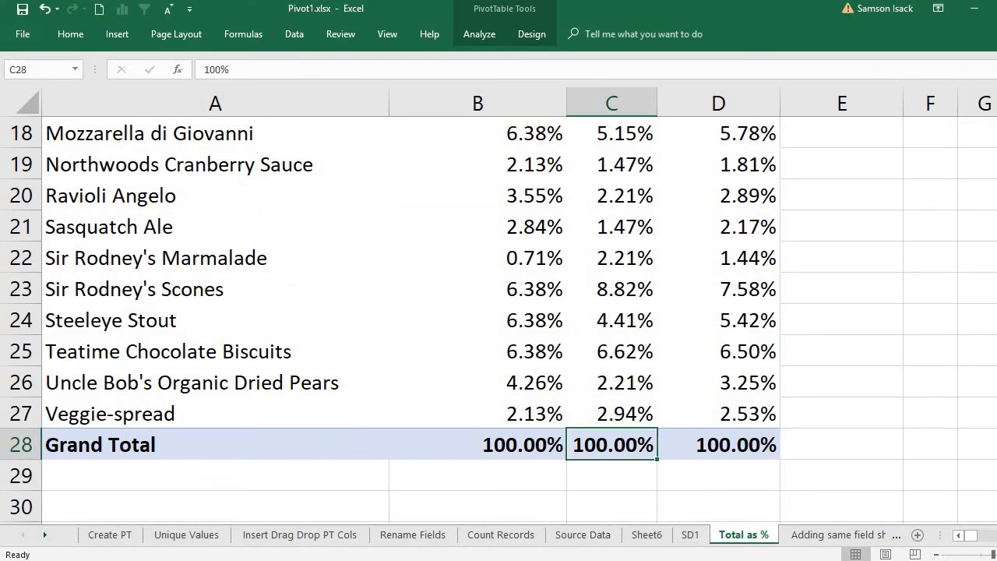
scroll(574, 315, "up", 6)
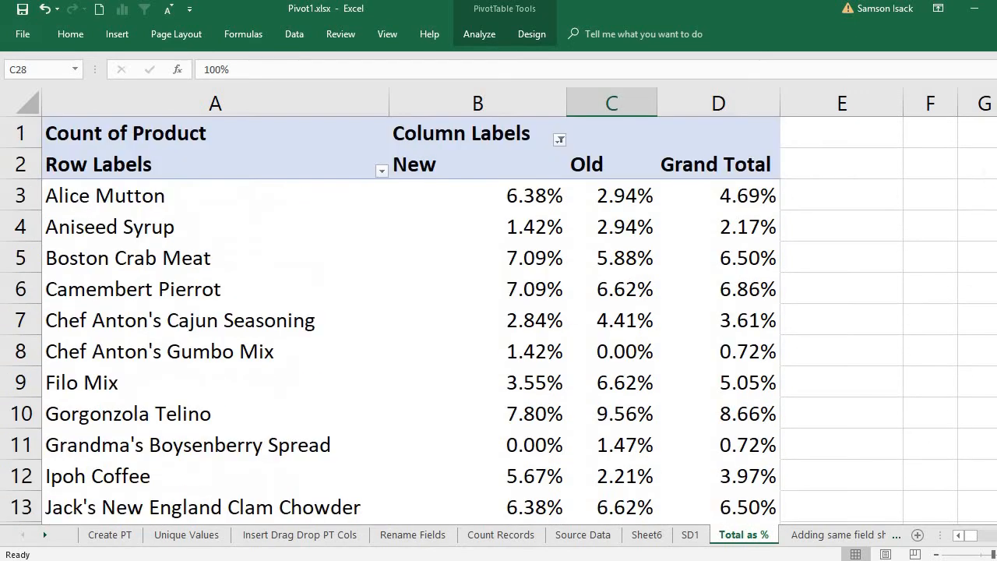
left_click(615, 203)
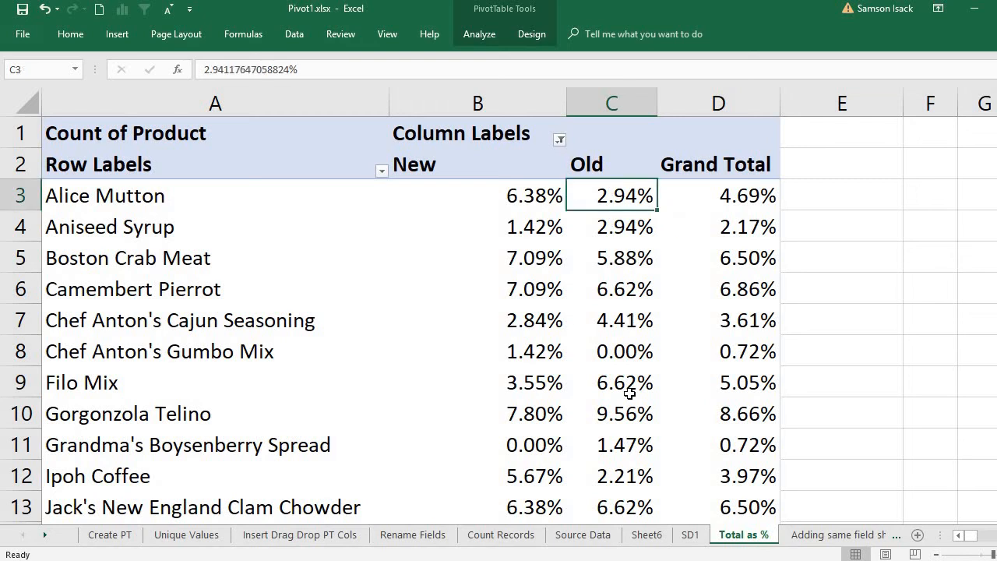
mouse_move(629, 393)
left_click(723, 201)
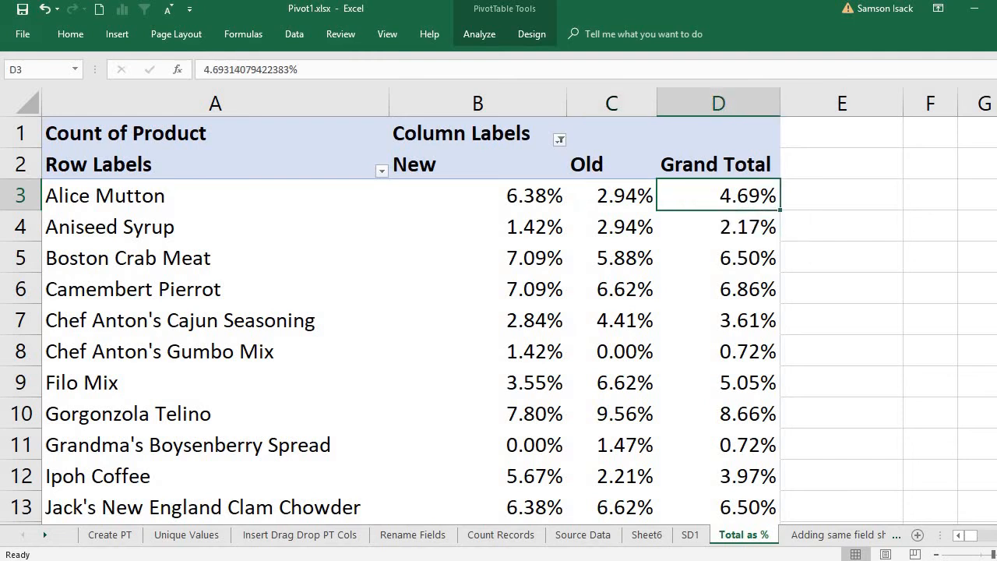
scroll(708, 447, "down", 6)
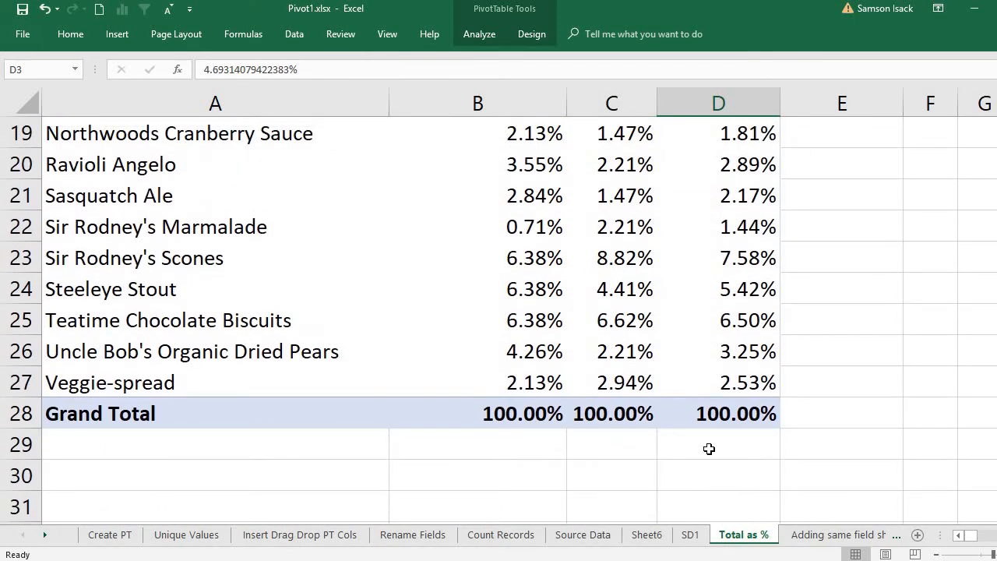
left_click(723, 405)
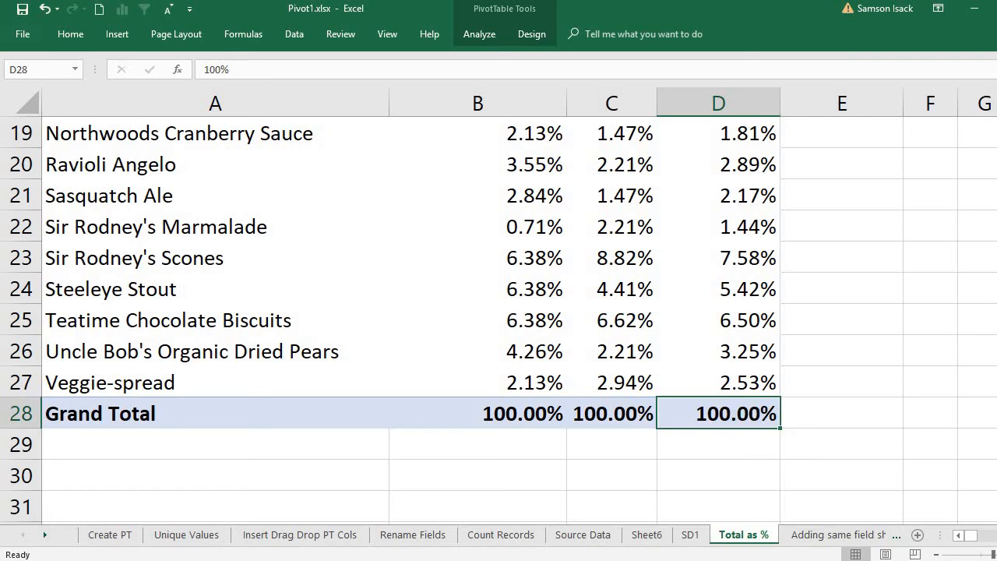
scroll(499, 319, "up", 6)
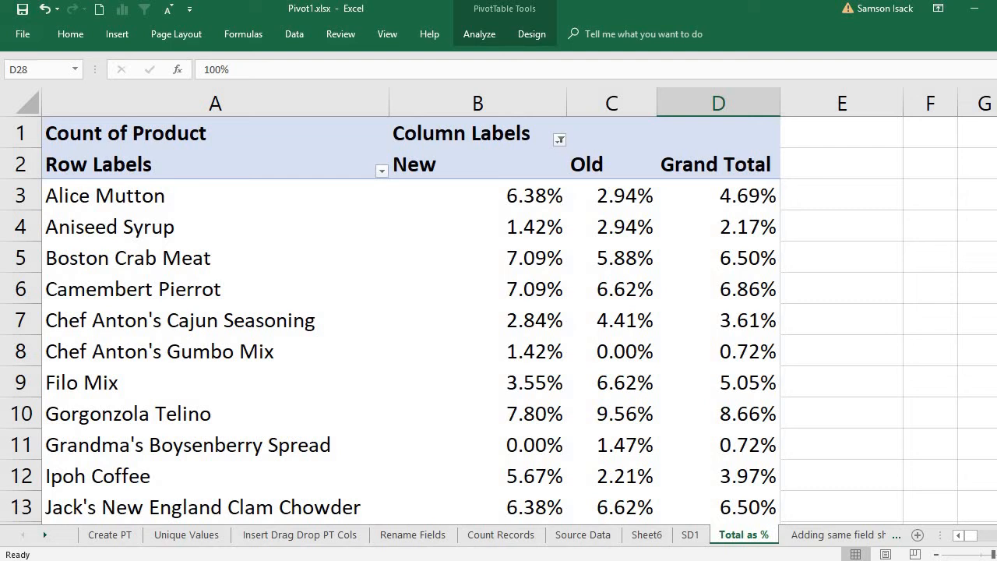
Show the Count of Product values as % of Row Total.
left_click(532, 201)
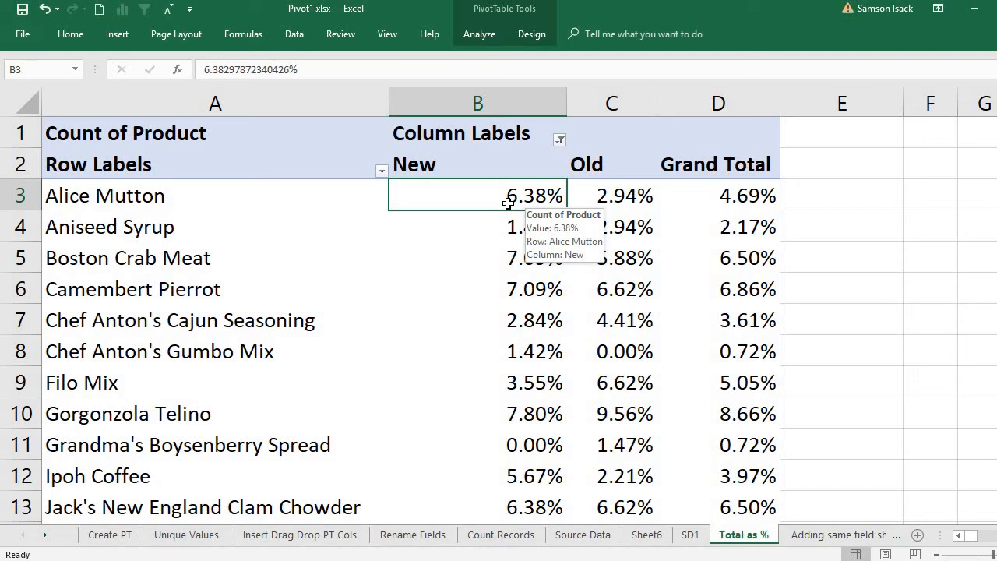
right_click(508, 203)
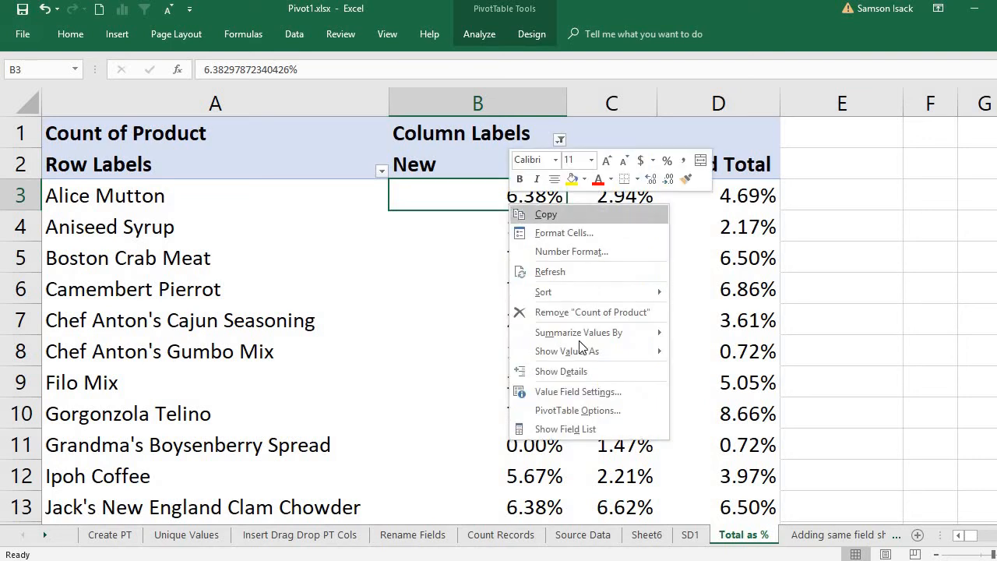
mouse_move(586, 354)
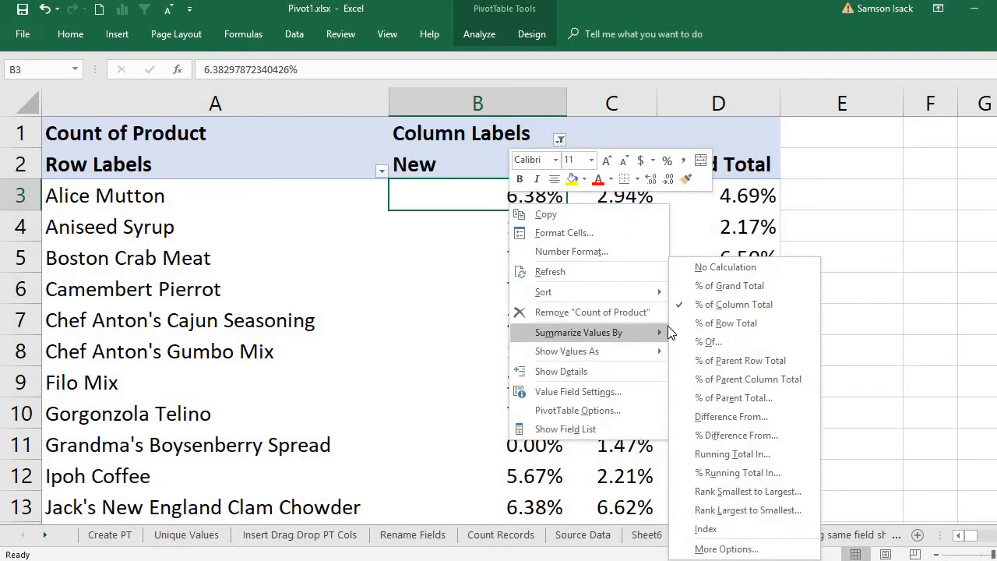
left_click(687, 324)
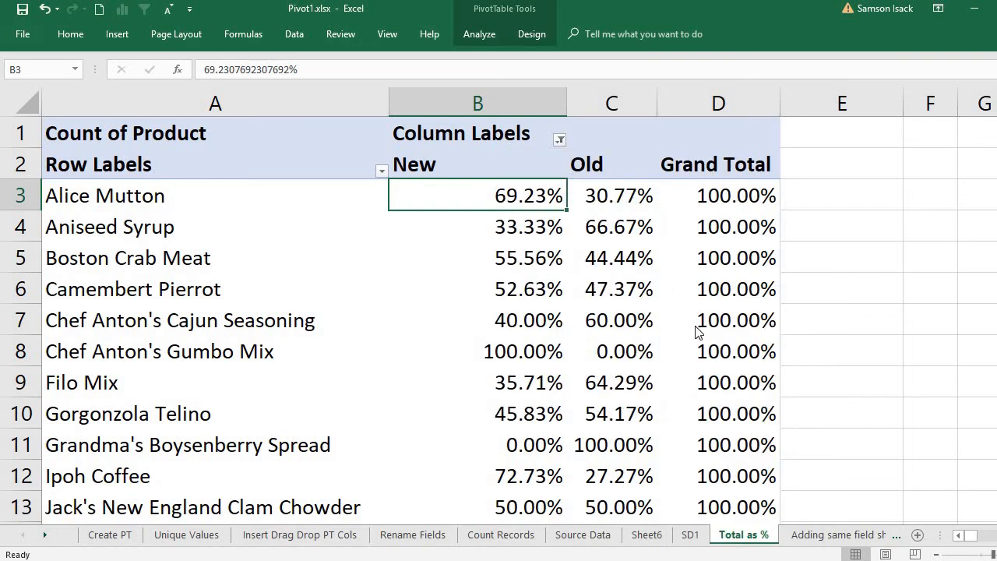
Examine how Alice Mutton's row total is split between the New and Old categories.
left_click(238, 200)
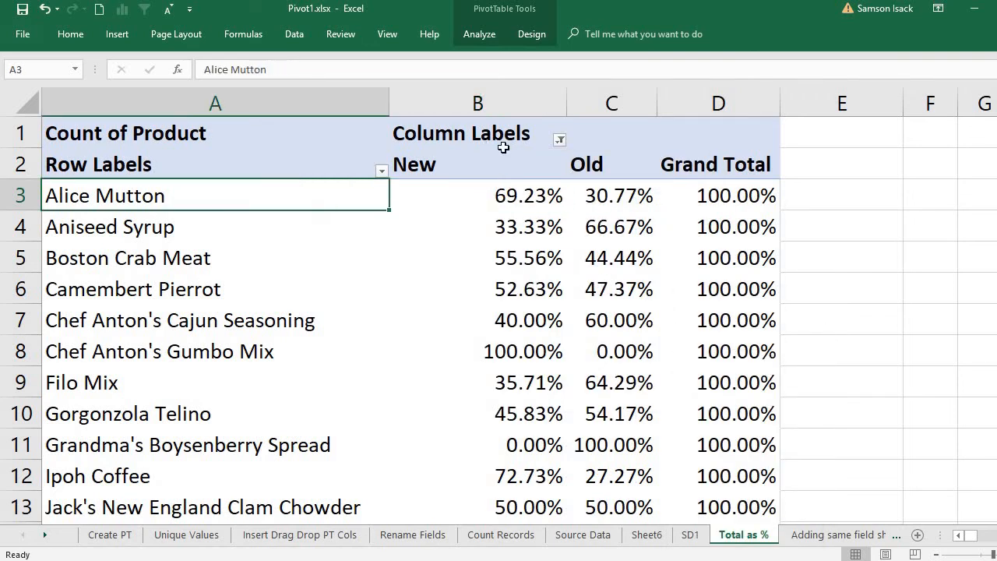
left_click(710, 201)
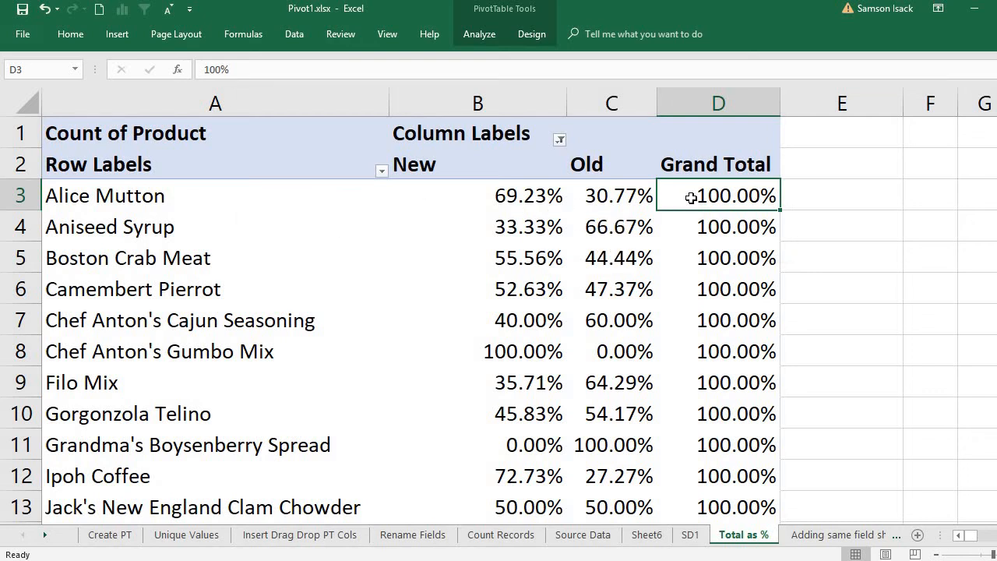
left_click(514, 195)
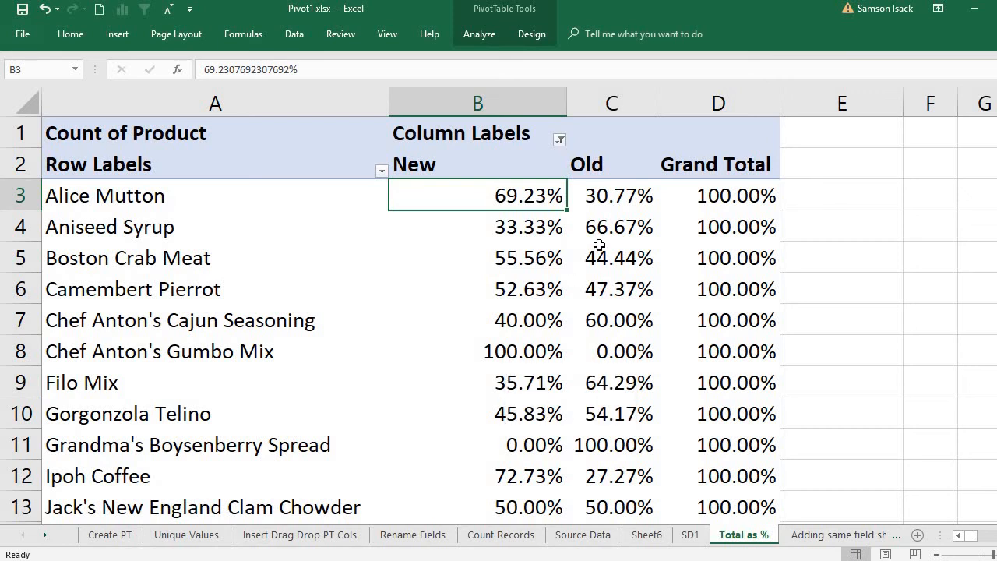
left_click(606, 196)
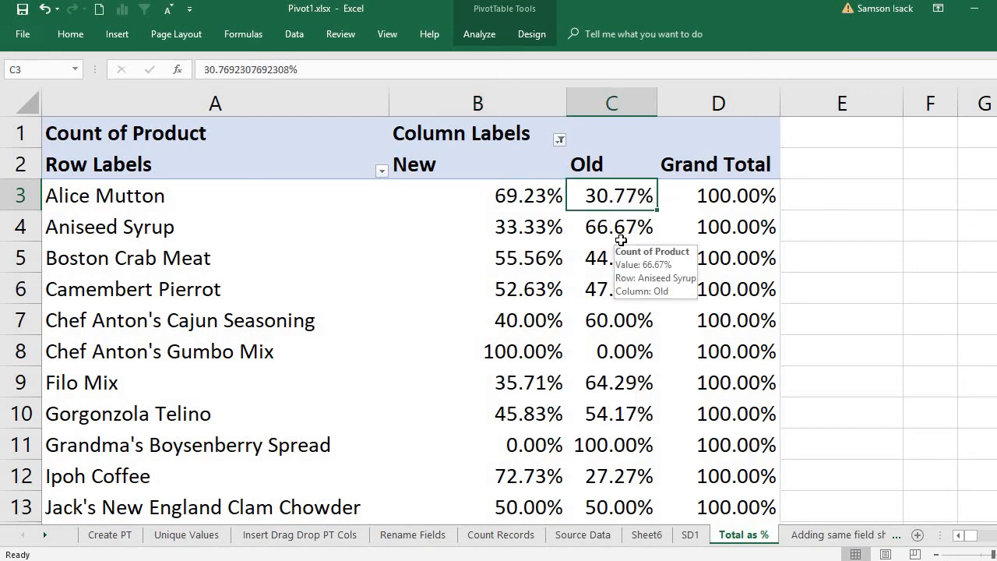
left_click(171, 206)
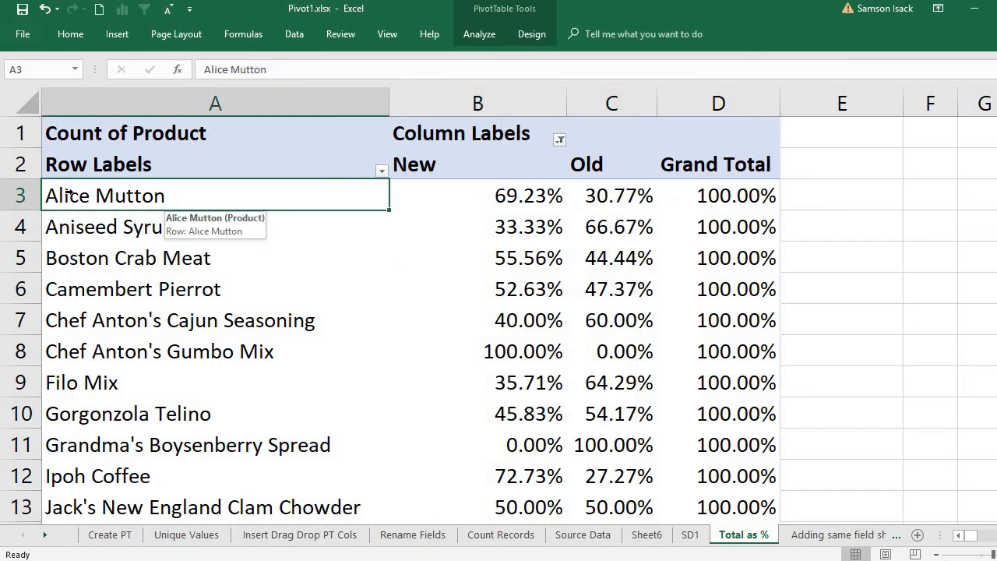
left_click(708, 200)
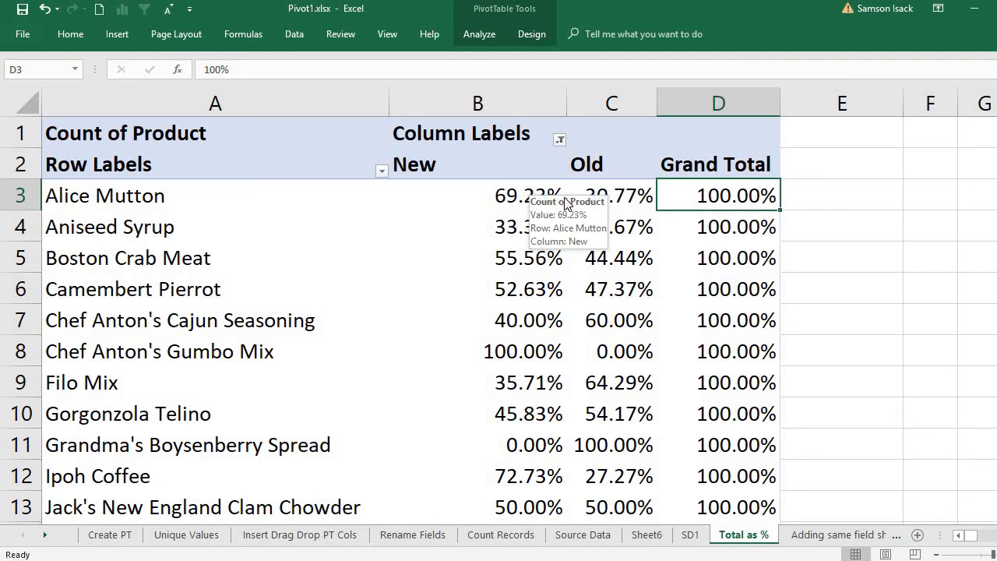
left_click(629, 198)
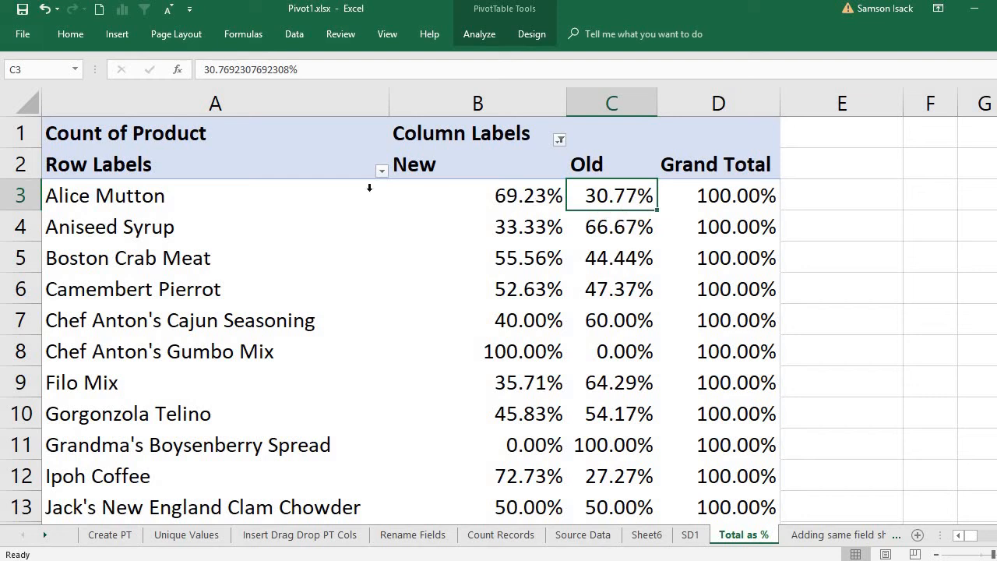
left_click(48, 196)
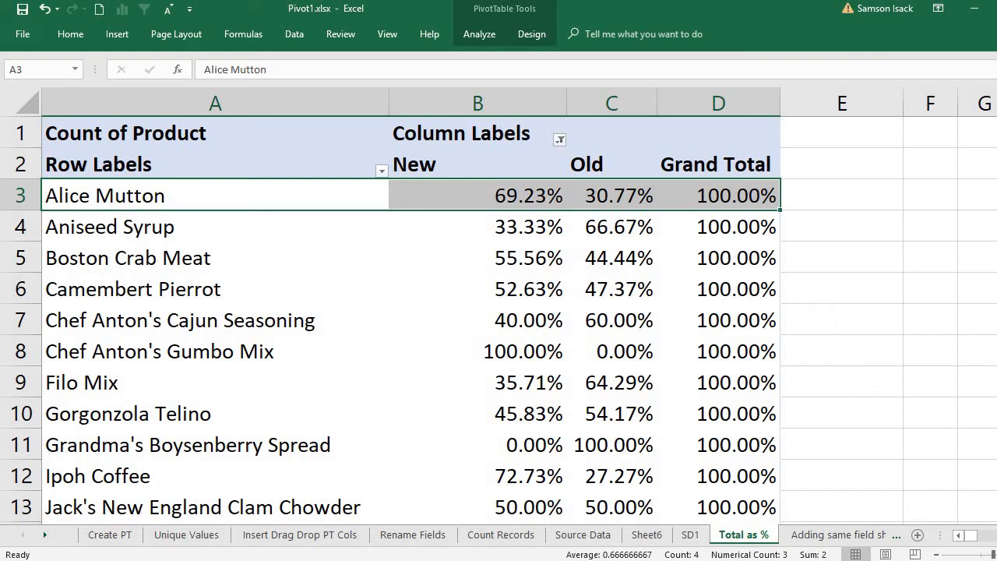
Check the New and Old percentages in the Grand Total row, then return to the Count of Product heading.
scroll(498, 319, "down", 6)
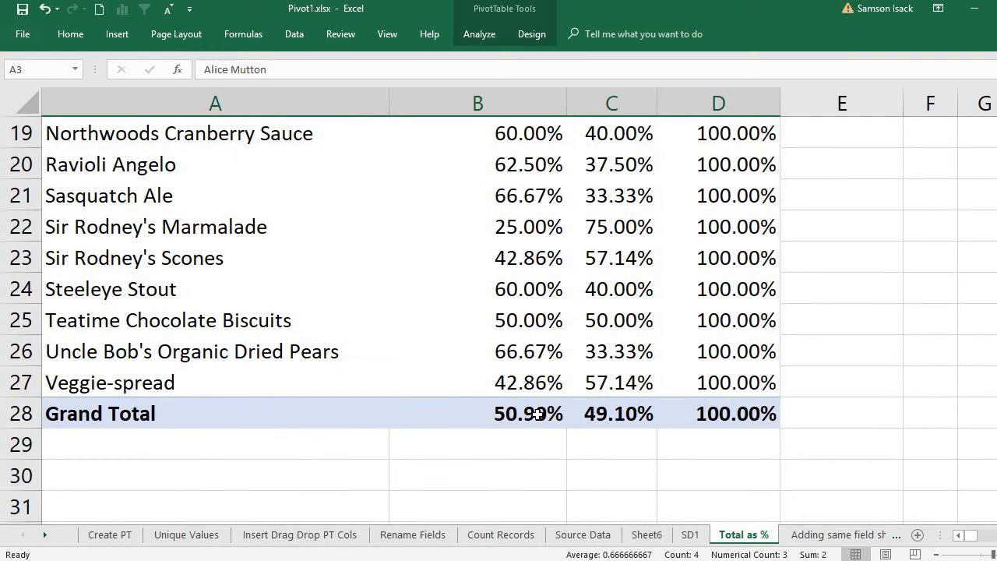
left_click(537, 414)
left_click(637, 406)
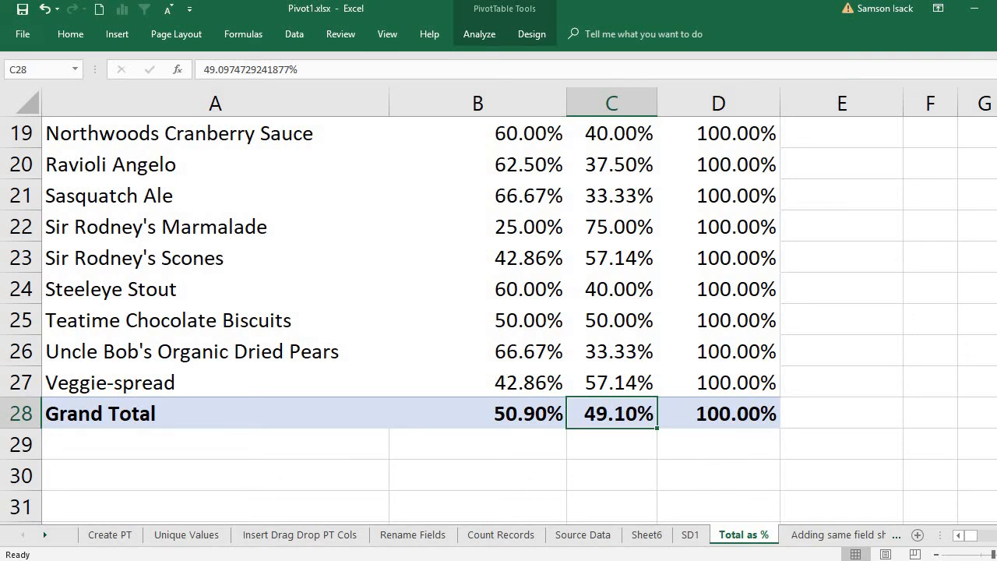
left_click_drag(996, 186, 996, 118)
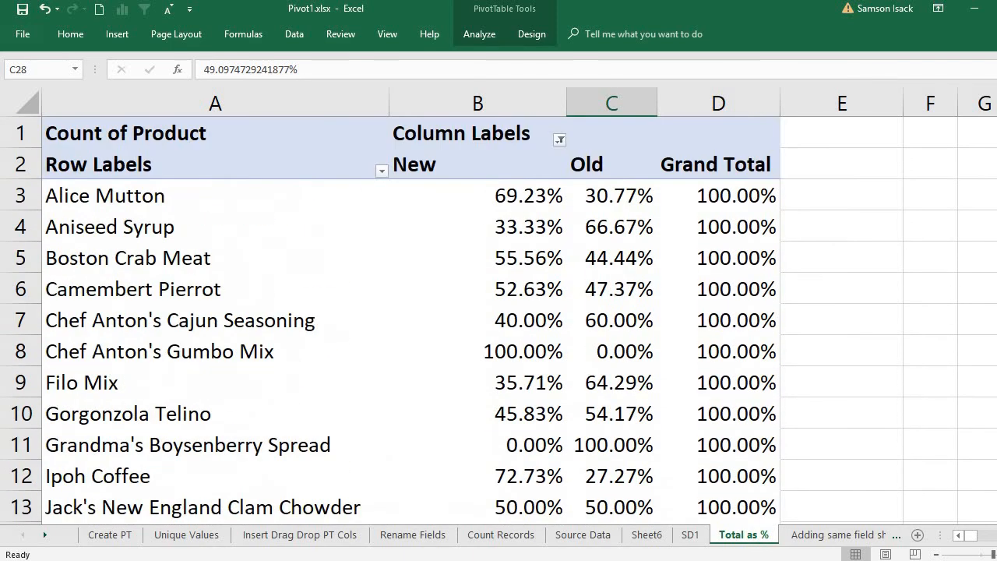
left_click(251, 140)
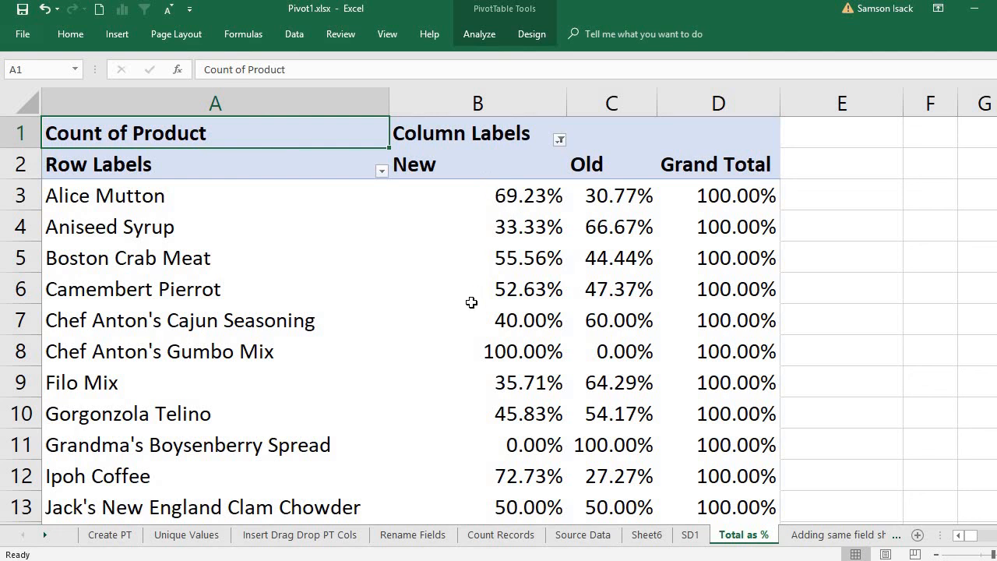
mouse_move(471, 303)
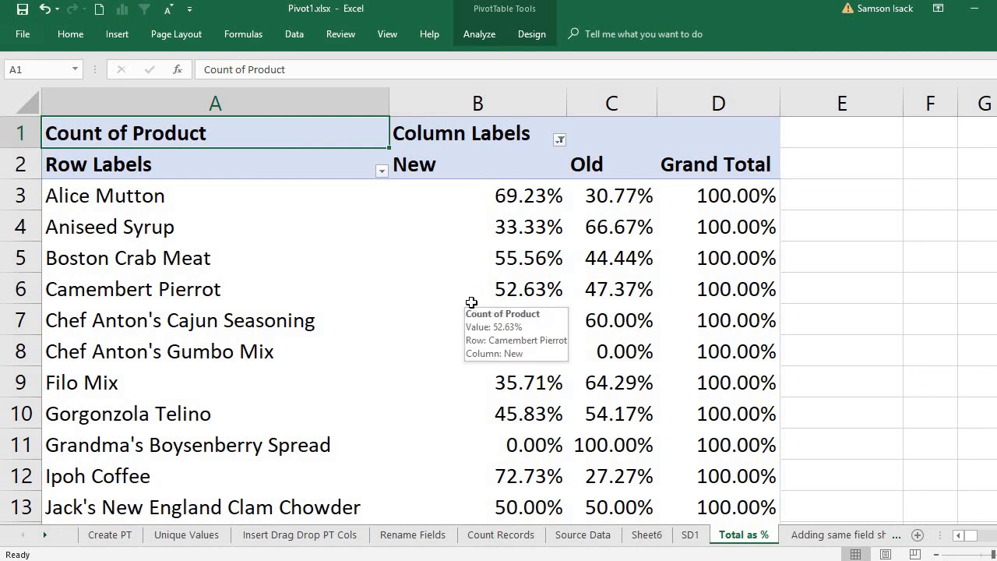